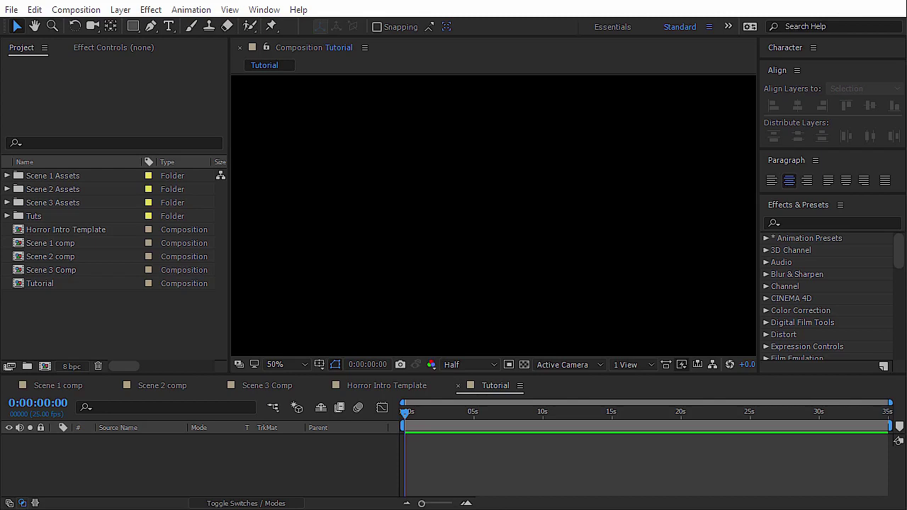
Open the Tuts folder and preview the cemetery photo and the MetalBase texture images.
{"action": "left_click", "coordinate": [35, 216]}
{"action": "left_click", "coordinate": [7, 216]}
{"action": "left_click", "coordinate": [132, 258]}
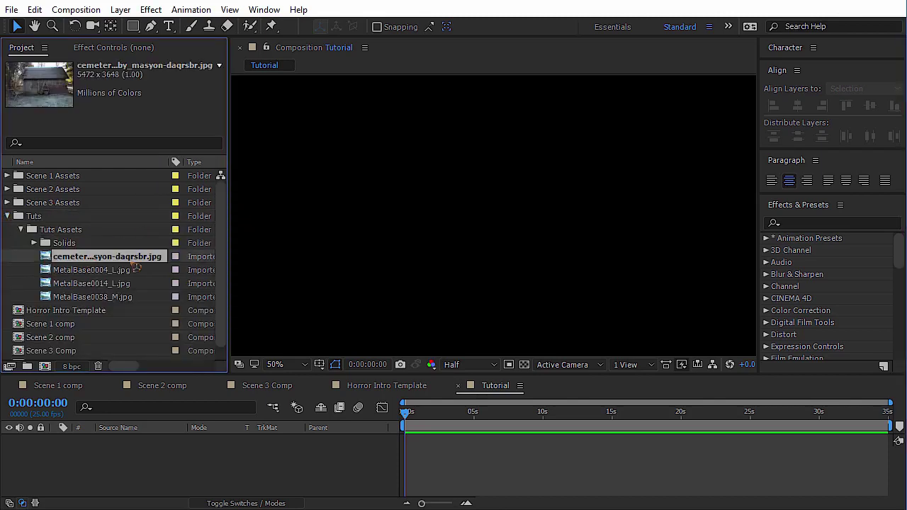
{"action": "left_click", "coordinate": [110, 272]}
{"action": "left_click", "coordinate": [103, 284]}
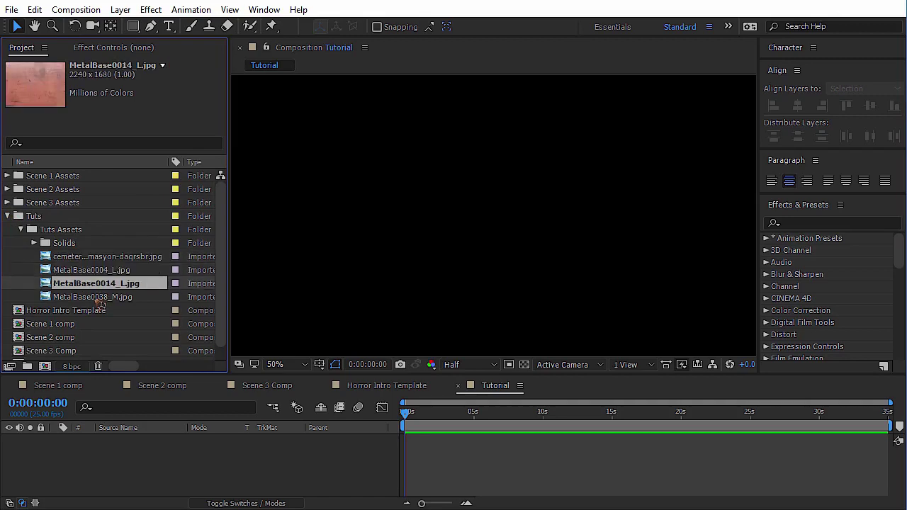
{"action": "left_click", "coordinate": [103, 296]}
{"action": "left_click", "coordinate": [89, 259]}
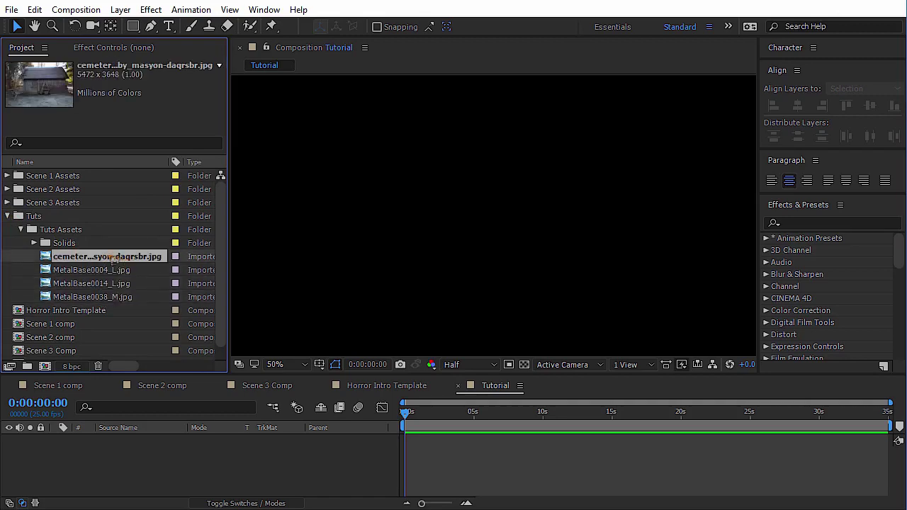
Add the cemetery photo to the Tutorial composition as a 3D layer, scaled down to slightly larger than the frame.
{"action": "left_click_drag", "start_coordinate": [114, 260], "coordinate": [192, 455]}
{"action": "scroll", "coordinate": [564, 246], "scroll_direction": "down", "scroll_amount": 4}
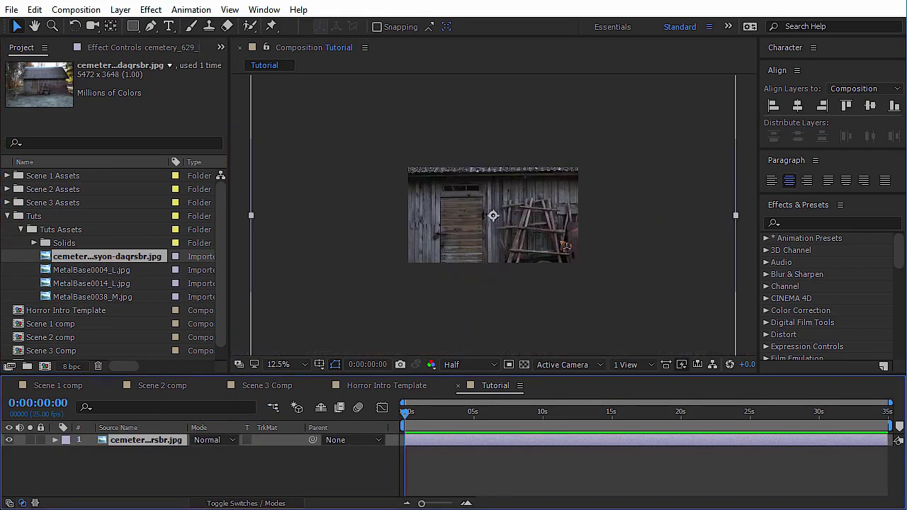
{"action": "scroll", "coordinate": [565, 247], "scroll_direction": "down", "scroll_amount": 1}
{"action": "left_click_drag", "start_coordinate": [622, 304], "coordinate": [579, 253]}
{"action": "key", "text": "period"}
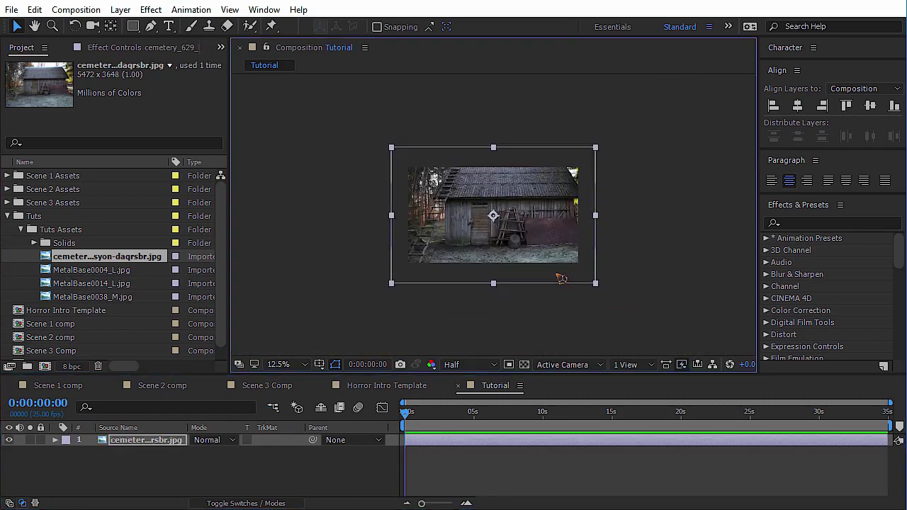
{"action": "key", "text": "period"}
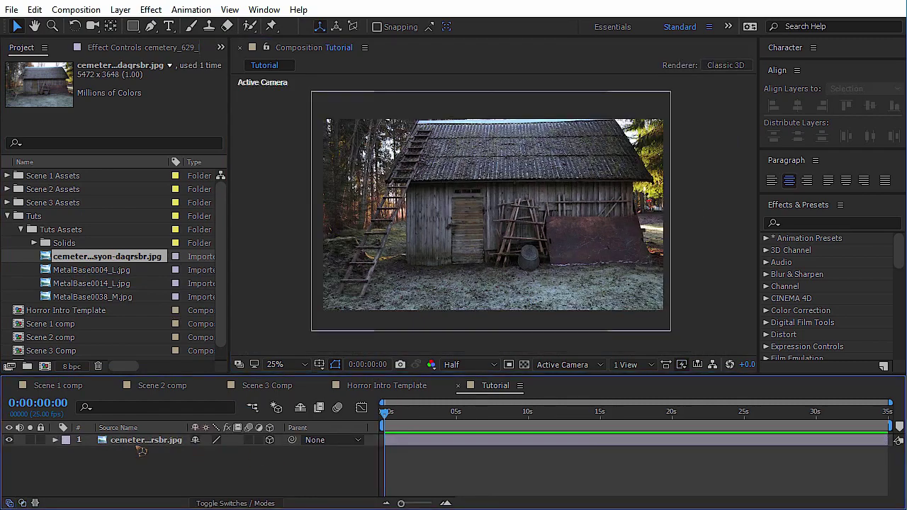
{"action": "left_click", "coordinate": [137, 444]}
{"action": "left_click", "coordinate": [252, 468]}
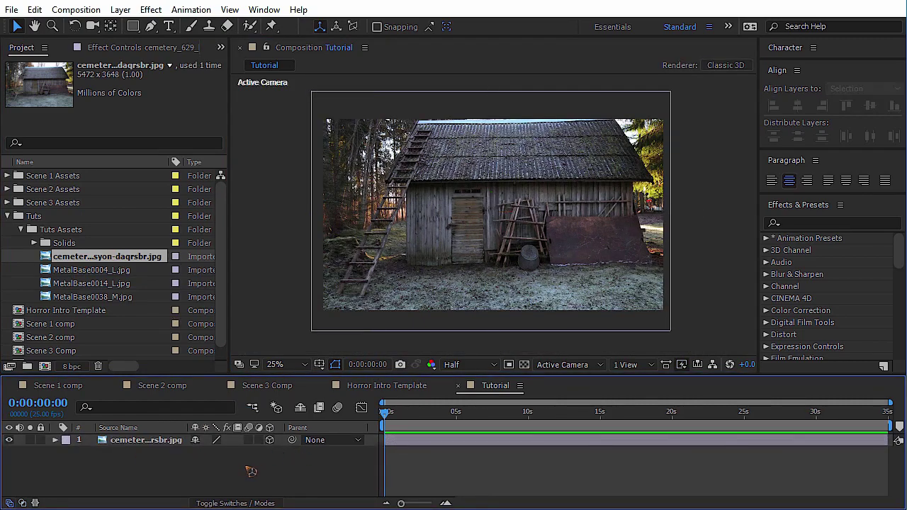
Add the red text HORROR in the TopSecret font, place it across the shed's front and make it a 3D layer.
{"action": "left_click", "coordinate": [168, 26]}
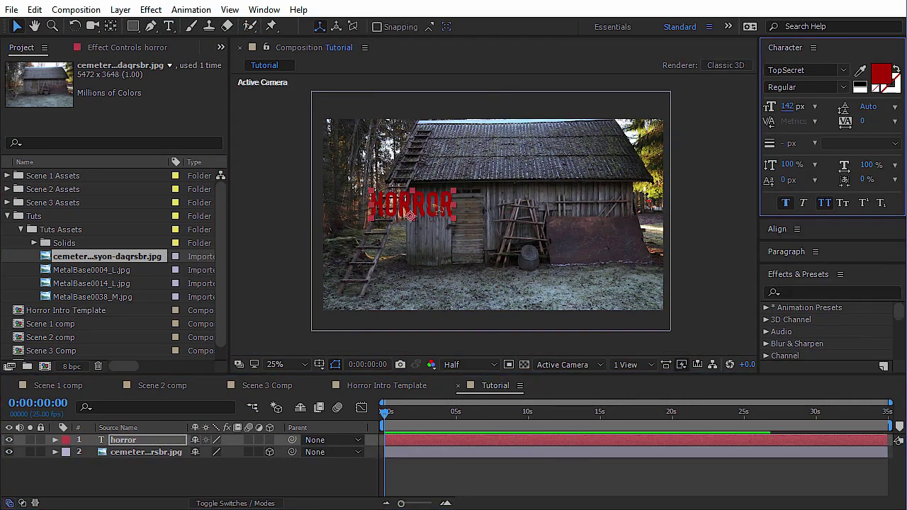
{"action": "left_click_drag", "start_coordinate": [376, 206], "coordinate": [452, 231]}
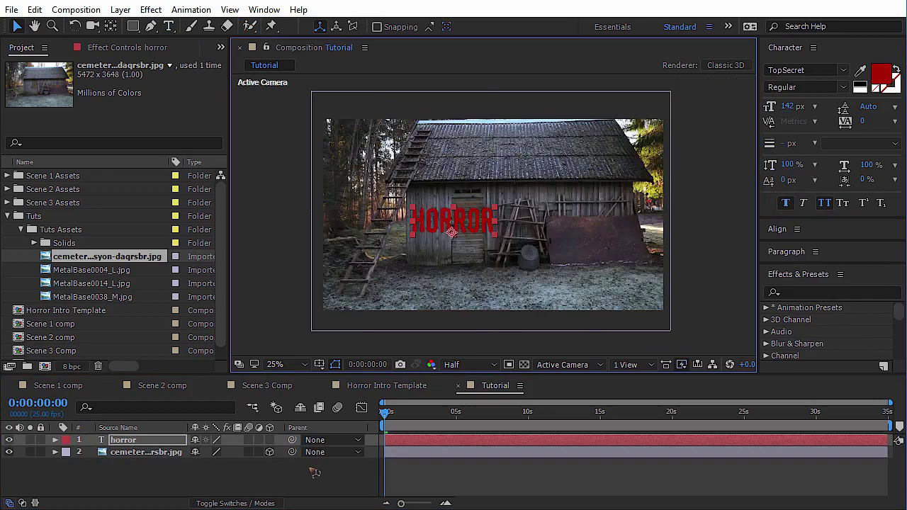
{"action": "left_click", "coordinate": [269, 441]}
{"action": "left_click", "coordinate": [251, 487]}
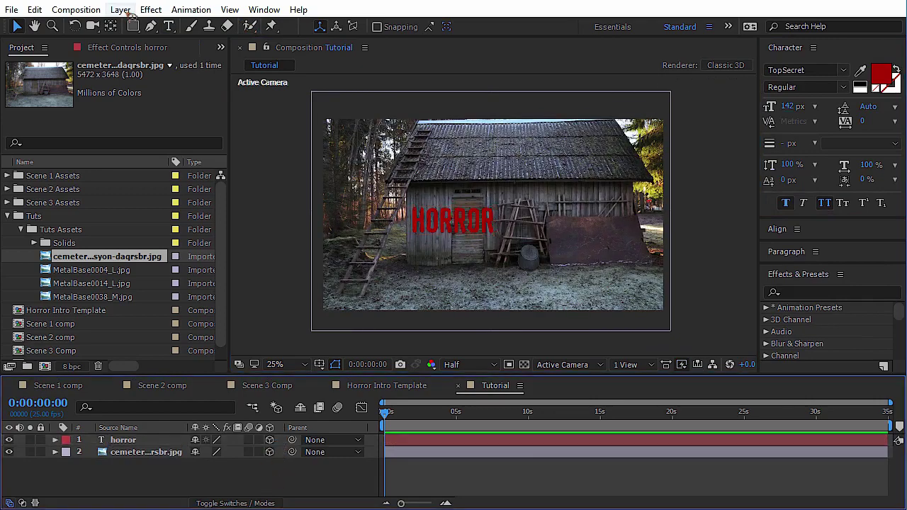
Create a two-node camera with the 35mm preset, keeping the name Camera 1.
{"action": "left_click", "coordinate": [130, 12]}
{"action": "mouse_move", "coordinate": [170, 9]}
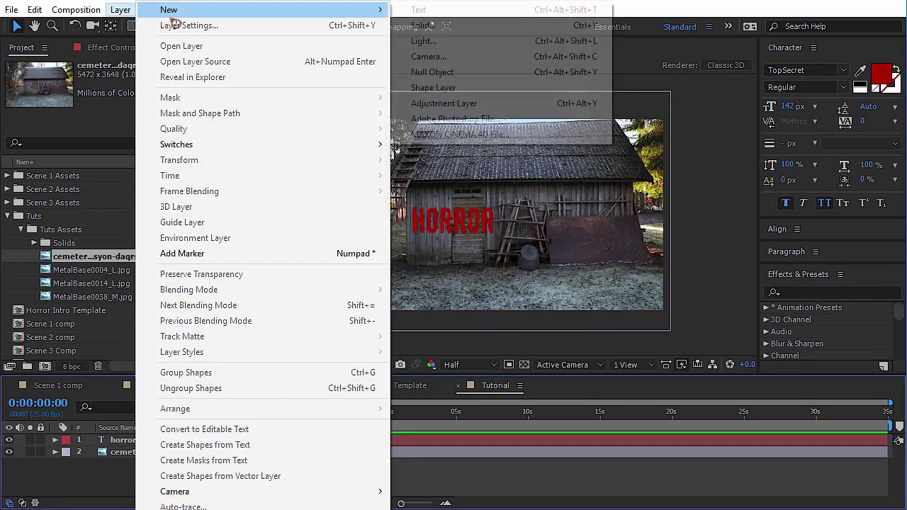
{"action": "left_click", "coordinate": [496, 59]}
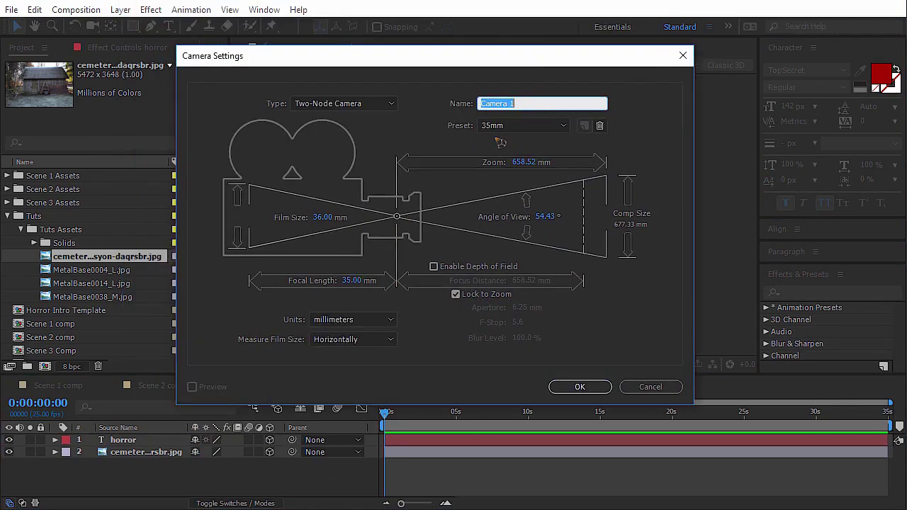
{"action": "left_click", "coordinate": [574, 392]}
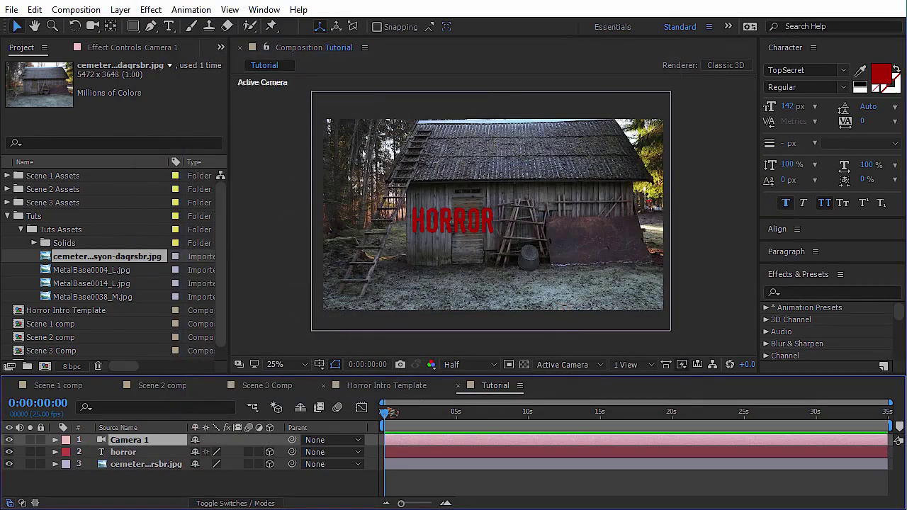
Shorten the Tutorial composition to a duration of 10 seconds.
{"action": "left_click_drag", "start_coordinate": [385, 414], "coordinate": [530, 433]}
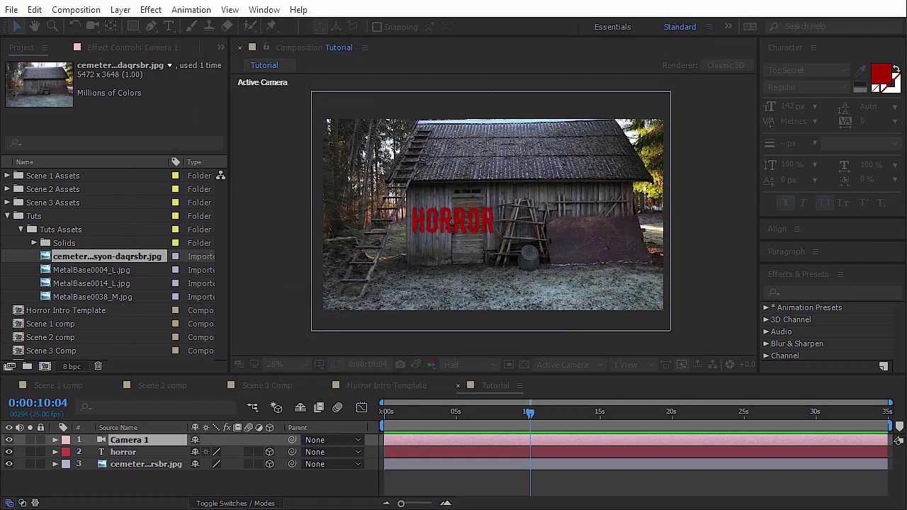
{"action": "left_click_drag", "start_coordinate": [817, 132], "coordinate": [692, 120]}
{"action": "left_click", "coordinate": [514, 357]}
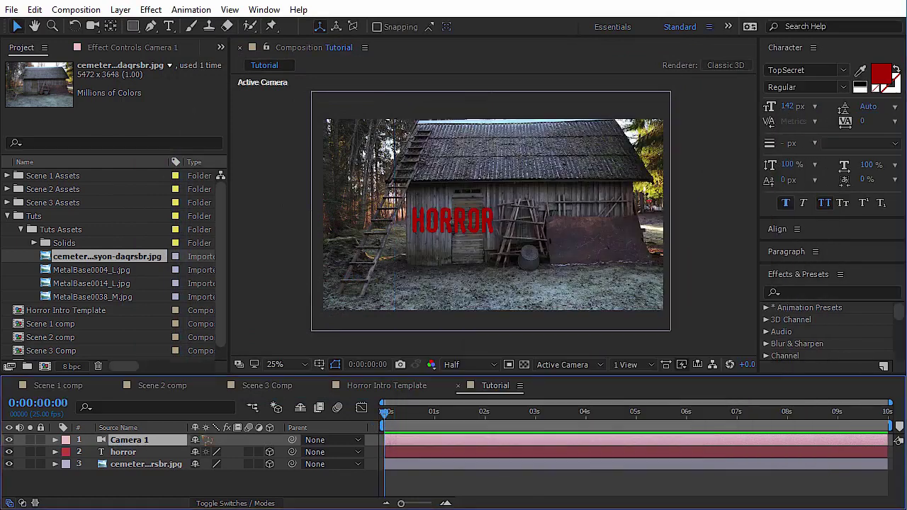
Try orbiting the camera around the shed and text, and undo the orbit.
{"action": "key", "text": "c"}
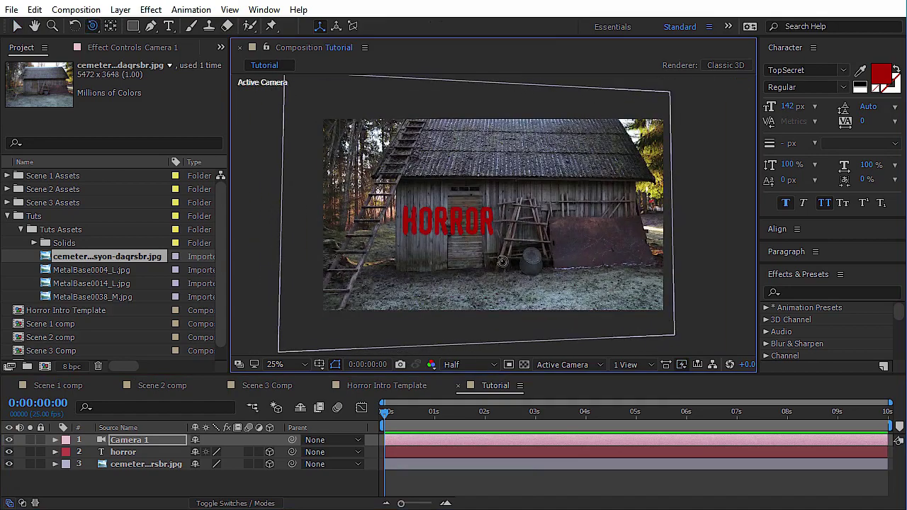
{"action": "key", "text": "ctrl+z"}
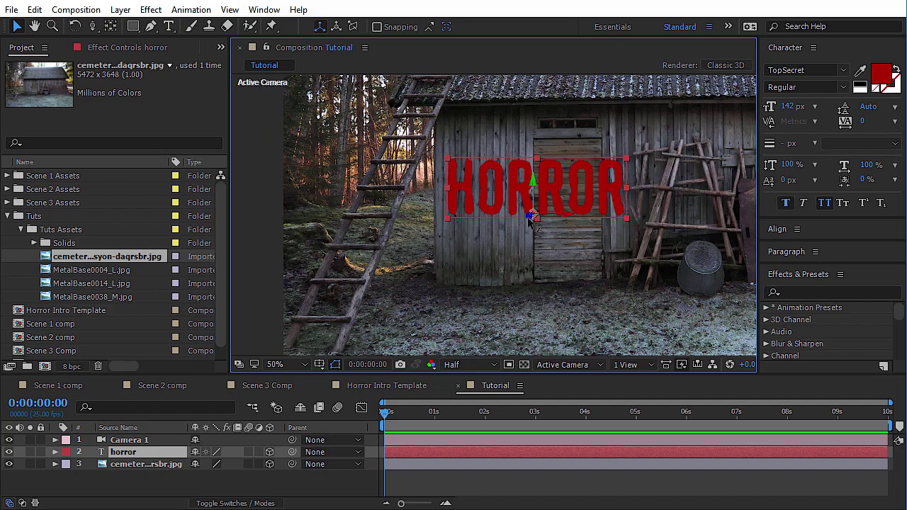
Bring the HORROR text forward in depth, reduce its font size to 65 px and reposition it over the shed wall and door.
{"action": "left_click_drag", "start_coordinate": [532, 221], "coordinate": [296, 311]}
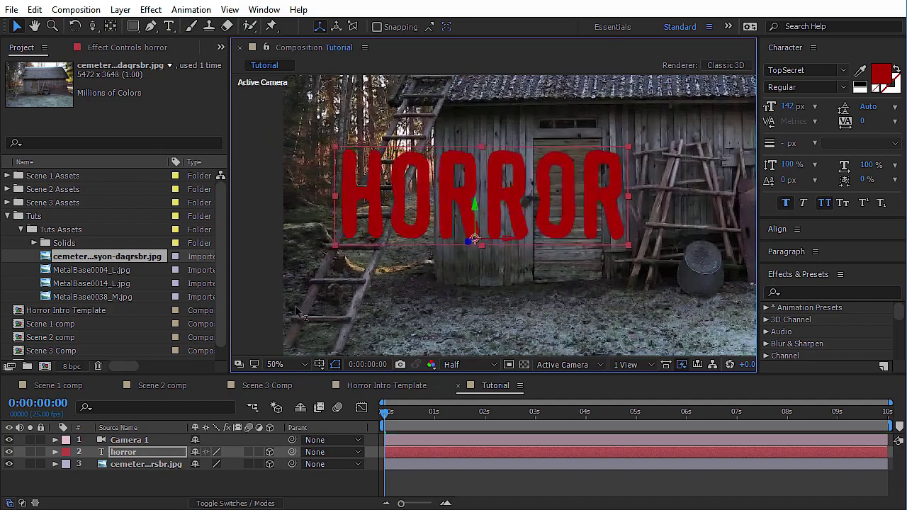
{"action": "left_click_drag", "start_coordinate": [793, 106], "coordinate": [744, 126]}
{"action": "left_click_drag", "start_coordinate": [512, 208], "coordinate": [583, 197]}
Dolly the camera toward the shed to a Z position of about -1714.7 and deselect the layers.
{"action": "key", "text": "y"}
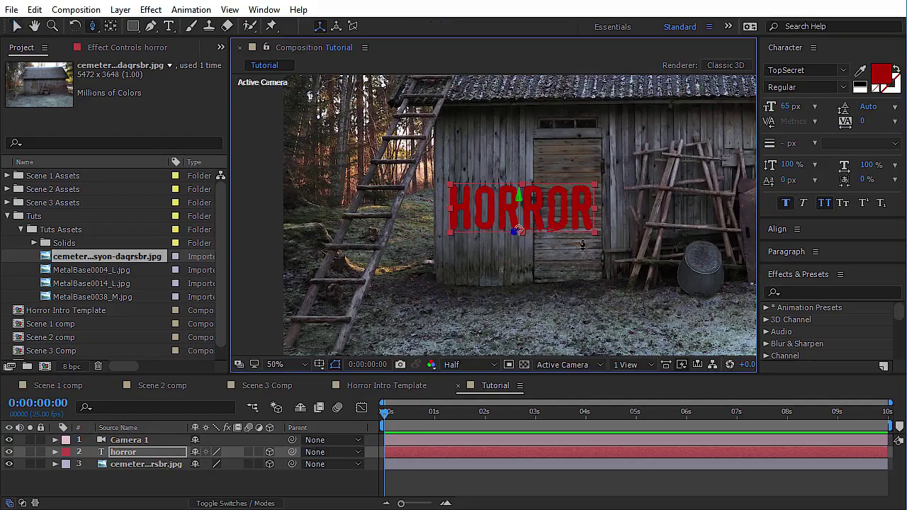
{"action": "left_click_drag", "start_coordinate": [573, 270], "coordinate": [588, 259]}
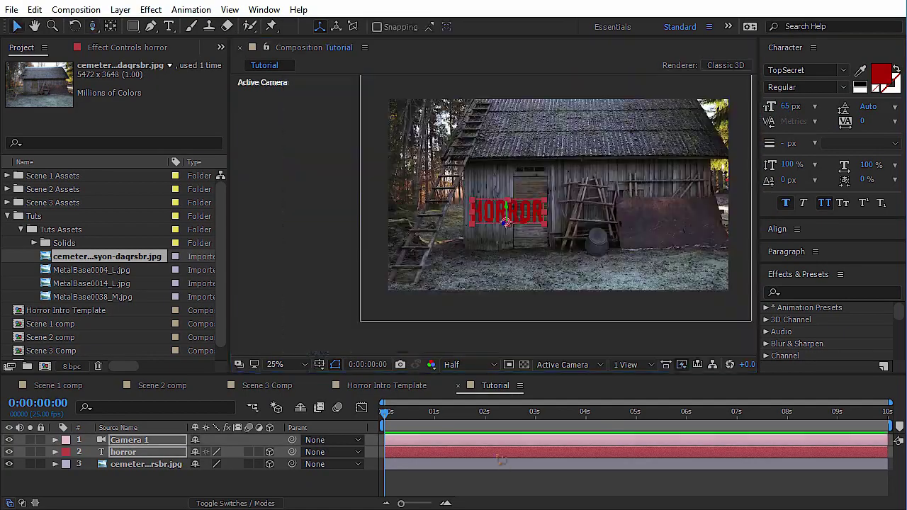
{"action": "left_click", "coordinate": [472, 481]}
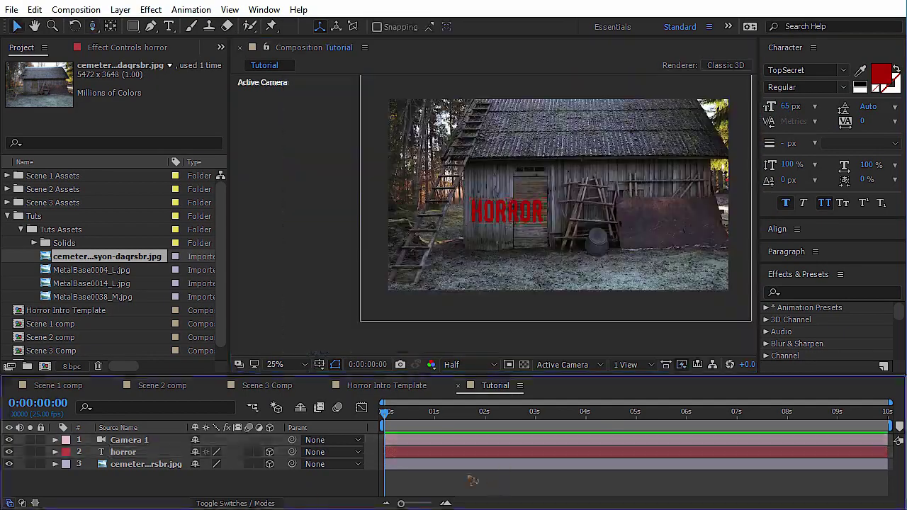
Set a Position keyframe for Camera 1 at 0:00:00:00.
{"action": "left_click", "coordinate": [140, 444]}
{"action": "key", "text": "p"}
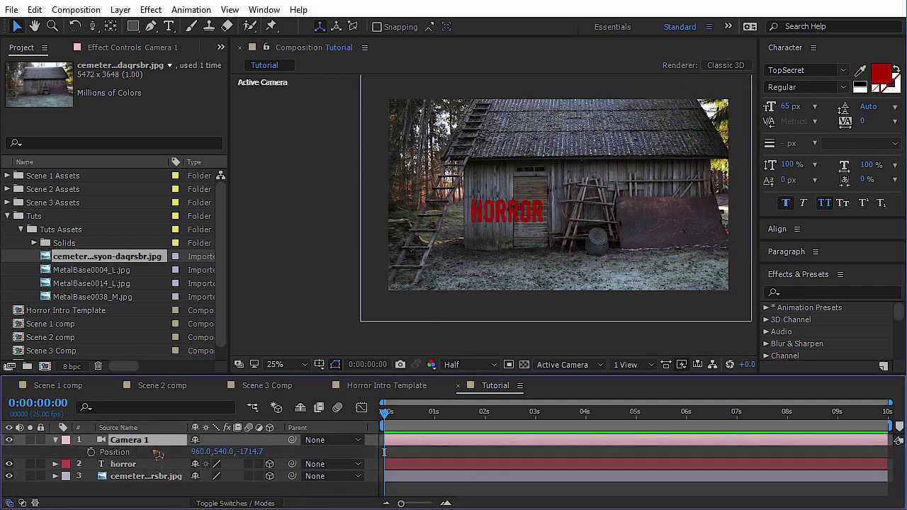
{"action": "left_click", "coordinate": [91, 452]}
At 0:00:09:24, dolly Camera 1 in to a Z position of about -1391 as the closing Position keyframe.
{"action": "left_click_drag", "start_coordinate": [392, 420], "coordinate": [897, 419]}
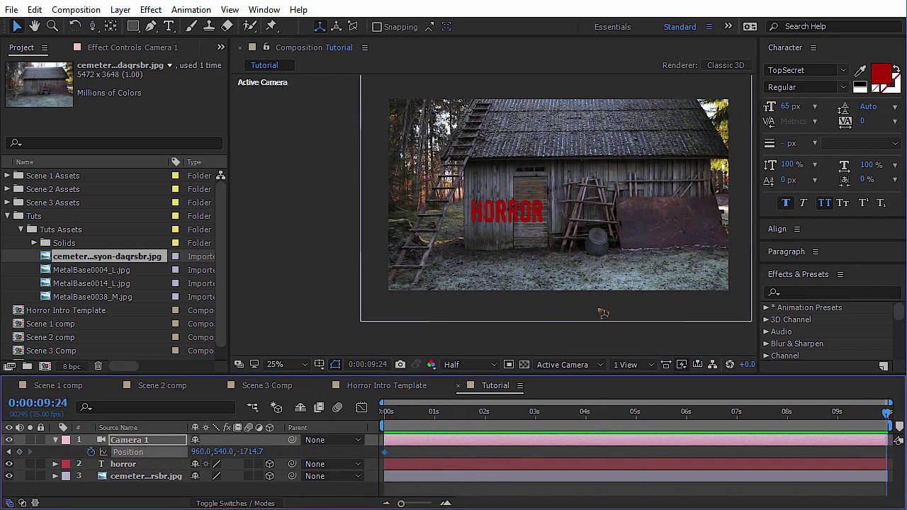
{"action": "key", "text": "c"}
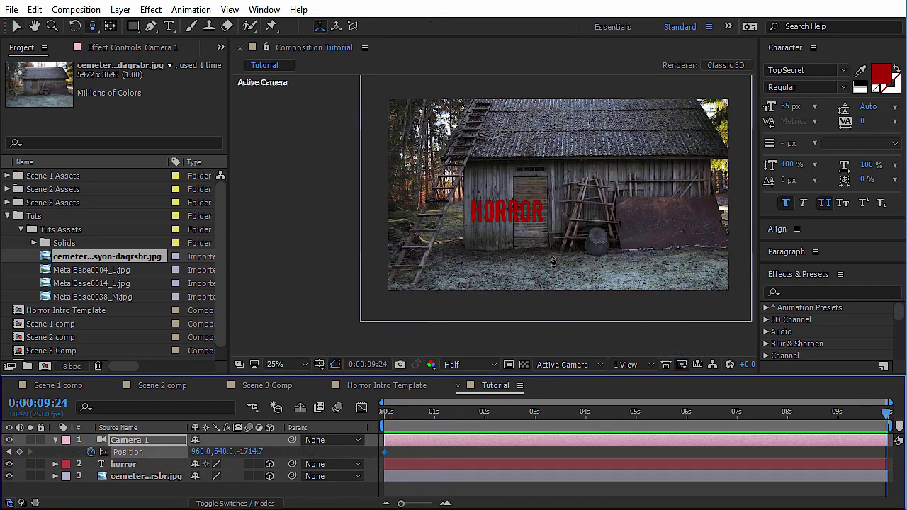
{"action": "left_click_drag", "start_coordinate": [543, 243], "coordinate": [557, 231]}
{"action": "scroll", "coordinate": [557, 230], "scroll_direction": "up", "scroll_amount": 2}
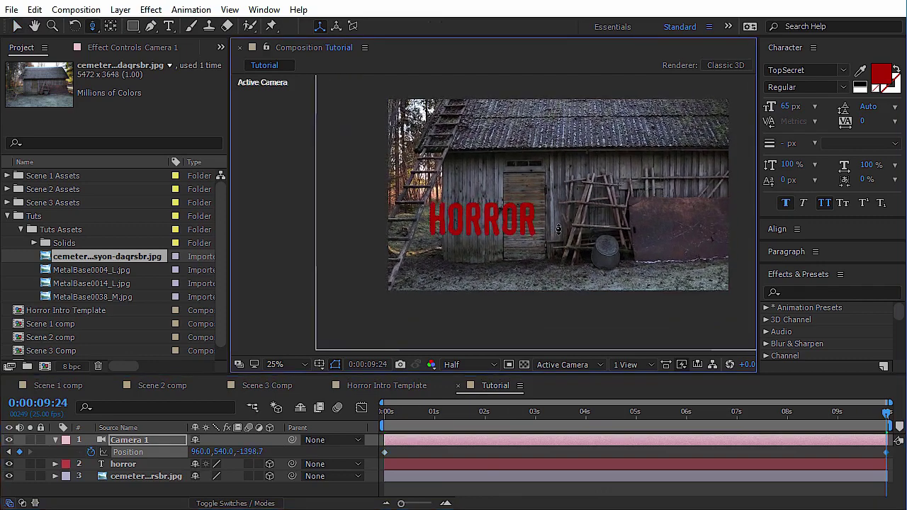
Apply Easy Ease to both Camera 1 Position keyframes and play back the camera move.
{"action": "key", "text": "v"}
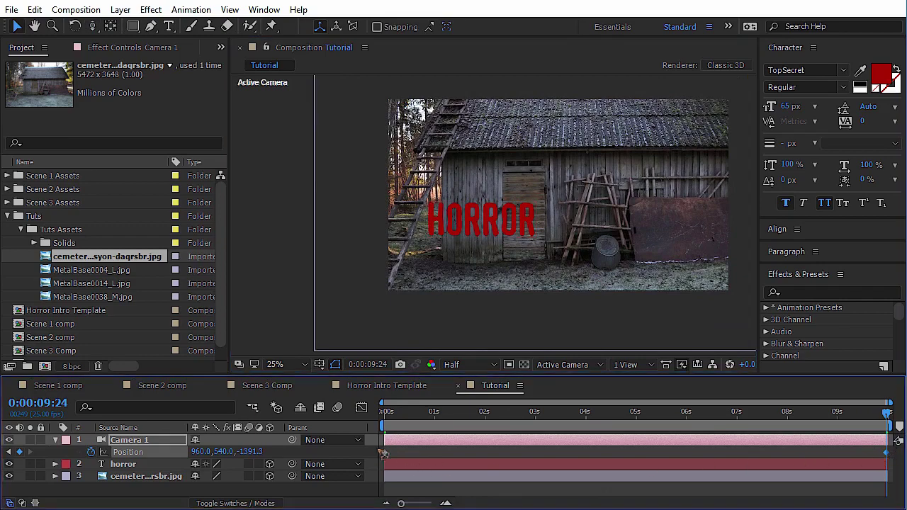
{"action": "left_click_drag", "start_coordinate": [384, 454], "coordinate": [905, 462]}
{"action": "key", "text": "space"}
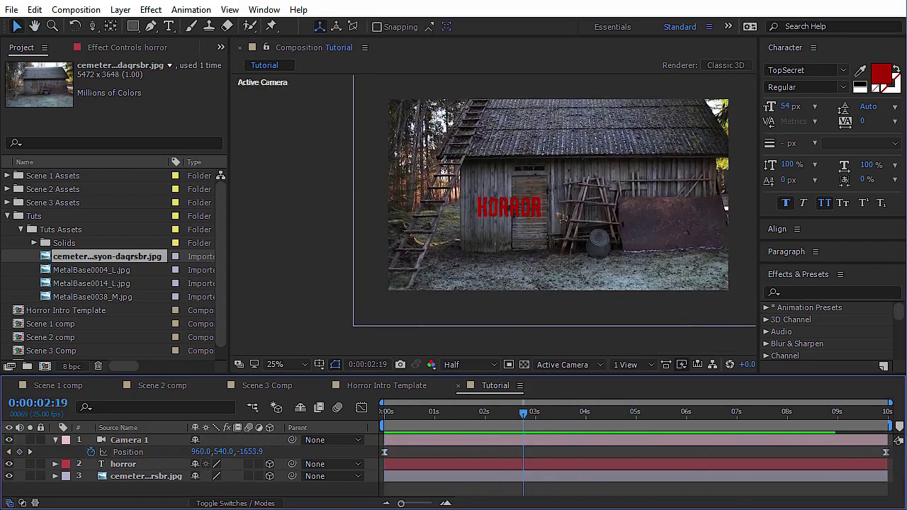
Find the Evaporate preset with the search "evap", apply it to the horror text layer at 0:00:00:00 and preview the text animation.
{"action": "left_click", "coordinate": [826, 292]}
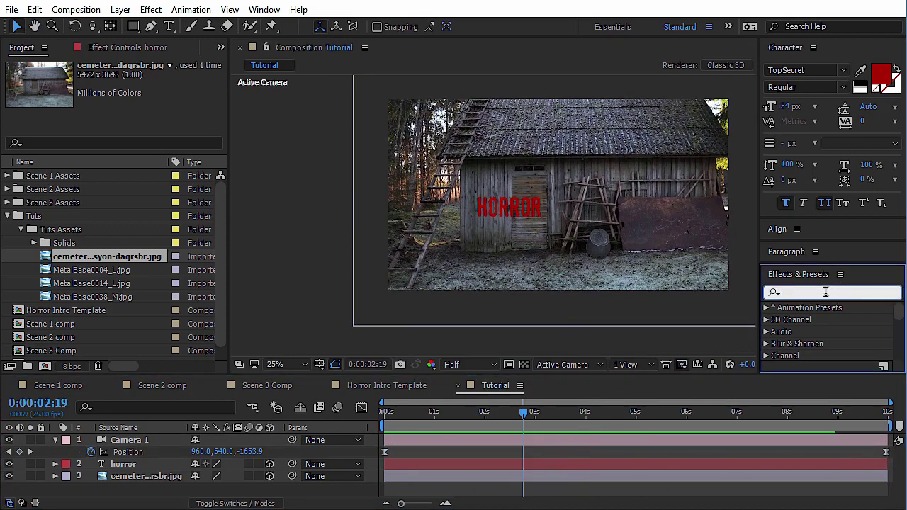
{"action": "type", "text": "evap"}
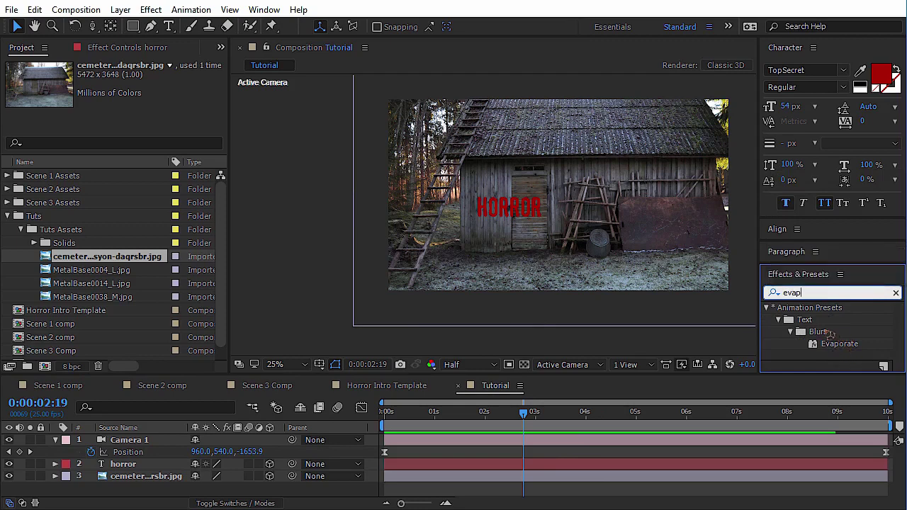
{"action": "key", "text": "Return"}
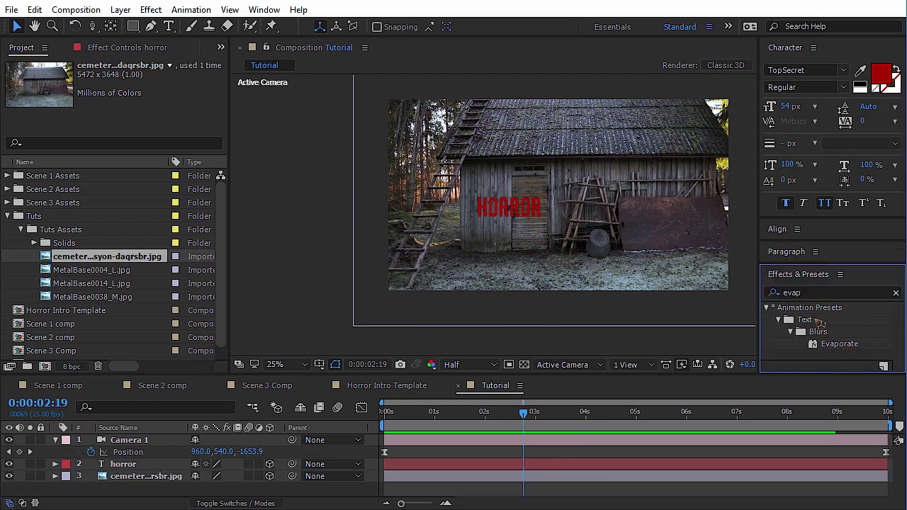
{"action": "left_click", "coordinate": [837, 346]}
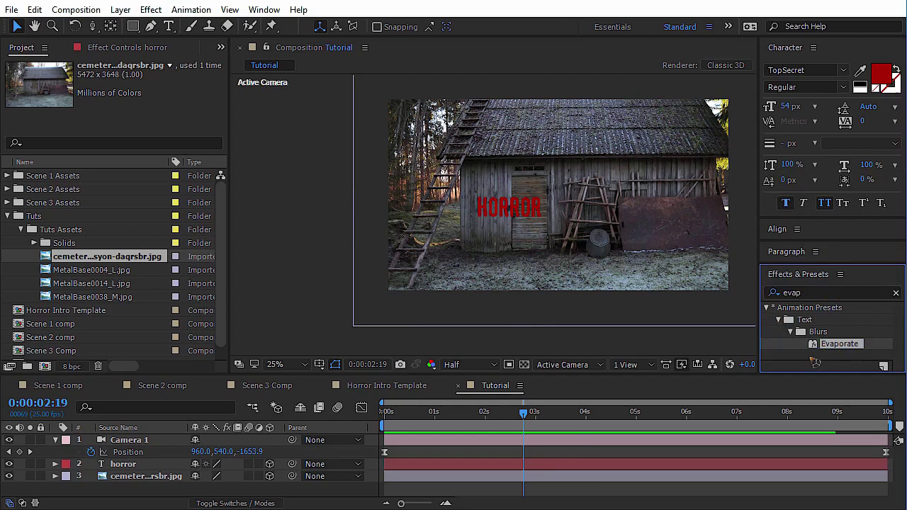
{"action": "key", "text": "Home"}
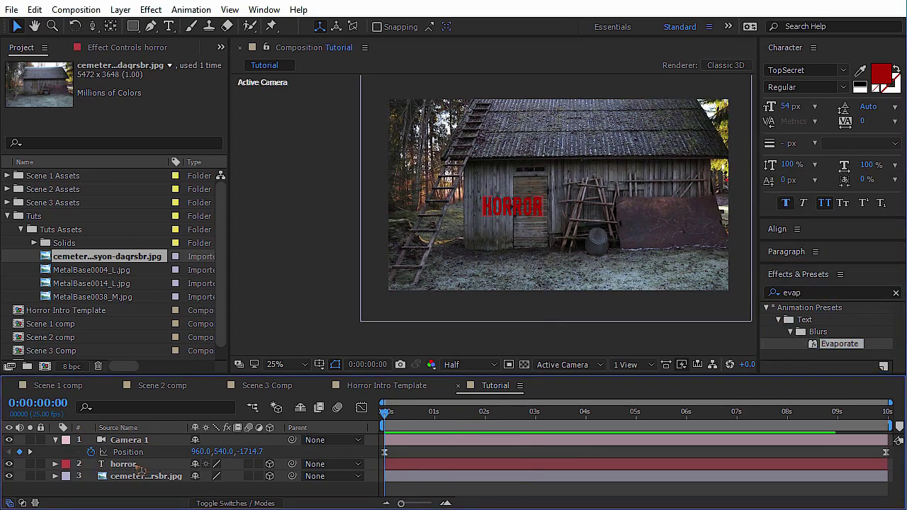
{"action": "left_click", "coordinate": [139, 468]}
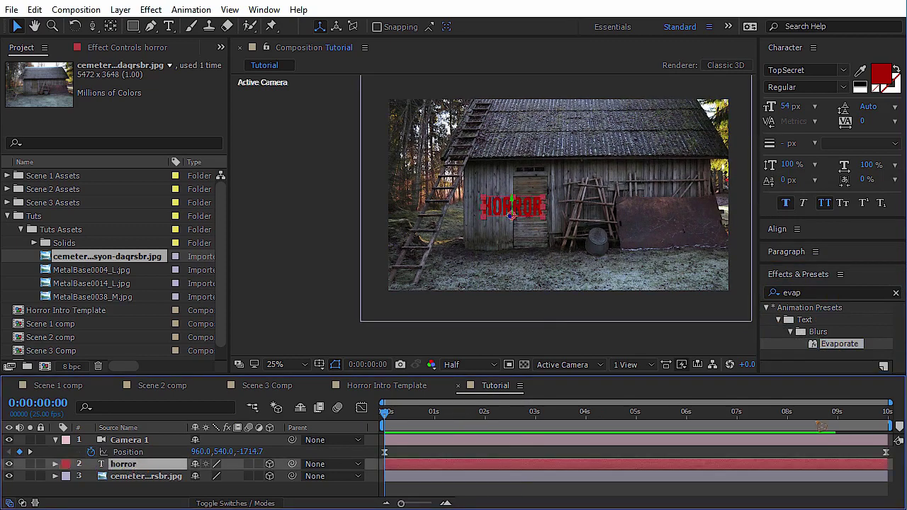
{"action": "left_click_drag", "start_coordinate": [837, 350], "coordinate": [519, 474]}
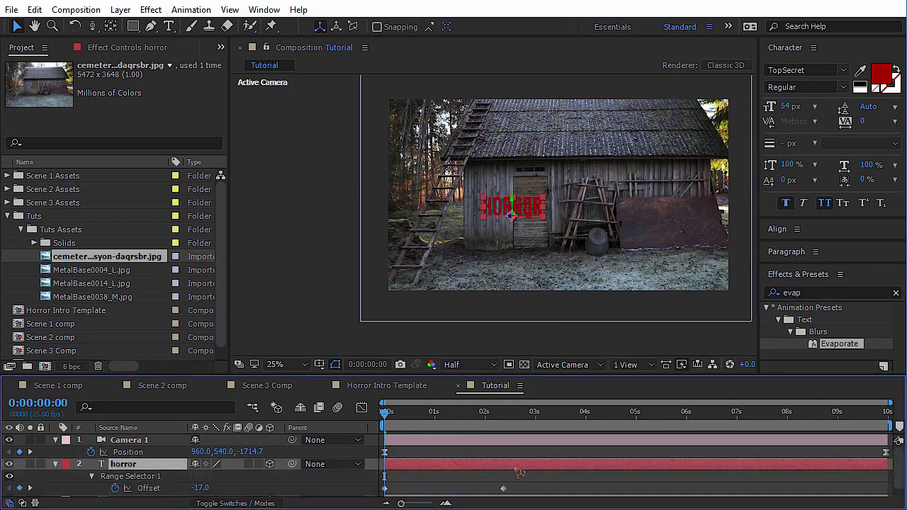
{"action": "key", "text": "space"}
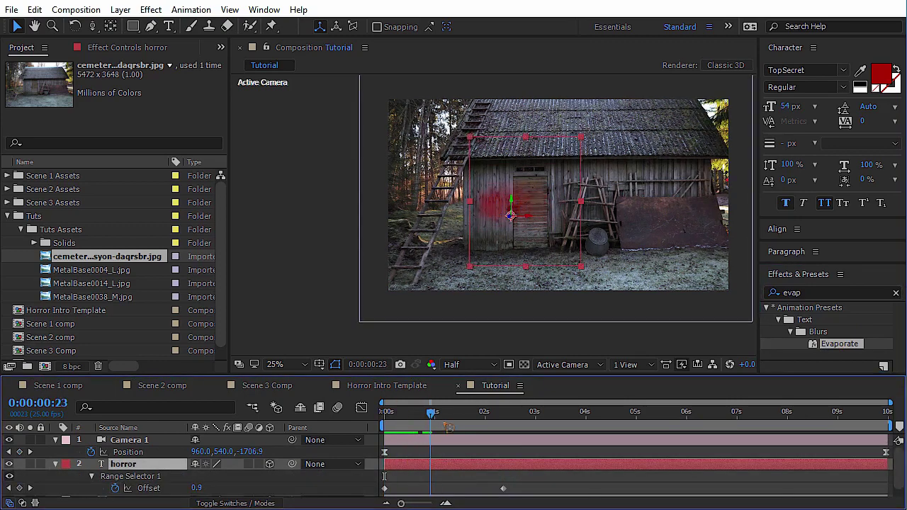
Select both Offset keyframes of the horror layer's Evaporate range selector and time-reverse them.
{"action": "key", "text": "space"}
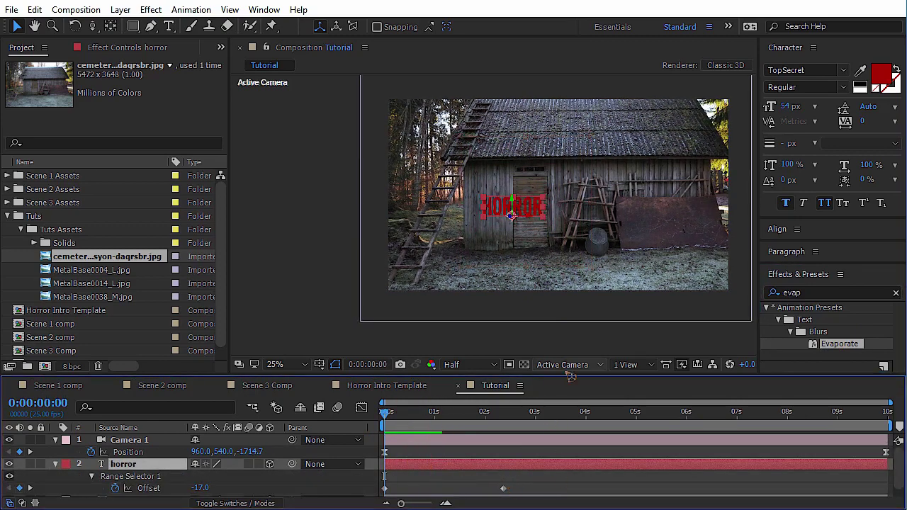
{"action": "left_click_drag", "start_coordinate": [568, 376], "coordinate": [578, 346]}
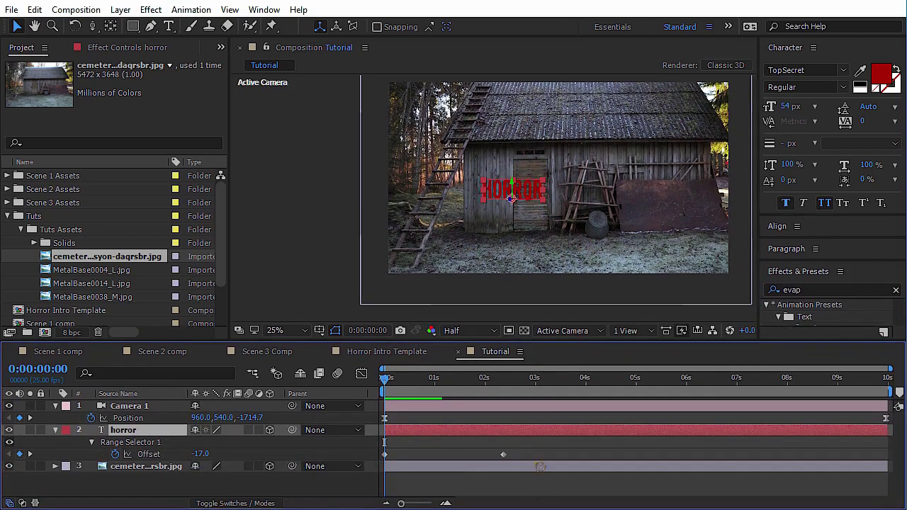
{"action": "left_click_drag", "start_coordinate": [549, 449], "coordinate": [380, 463]}
{"action": "right_click", "coordinate": [504, 456]}
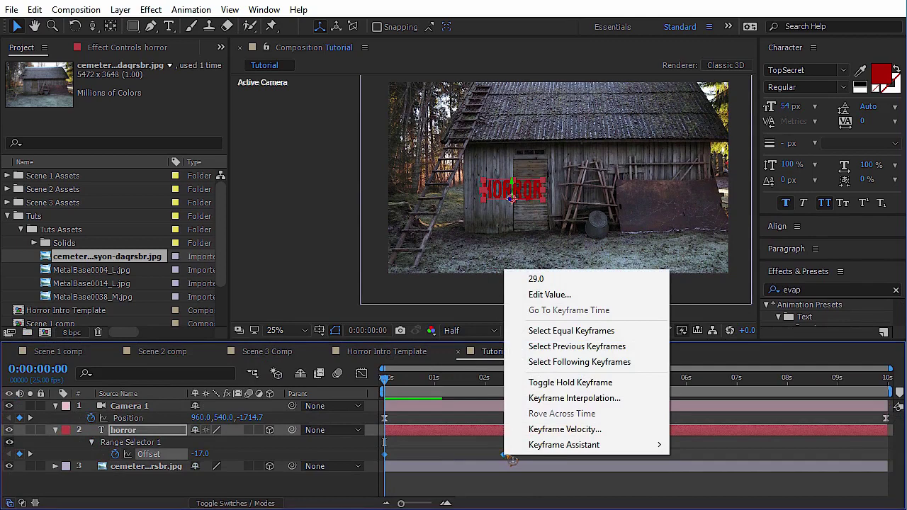
{"action": "mouse_move", "coordinate": [543, 451]}
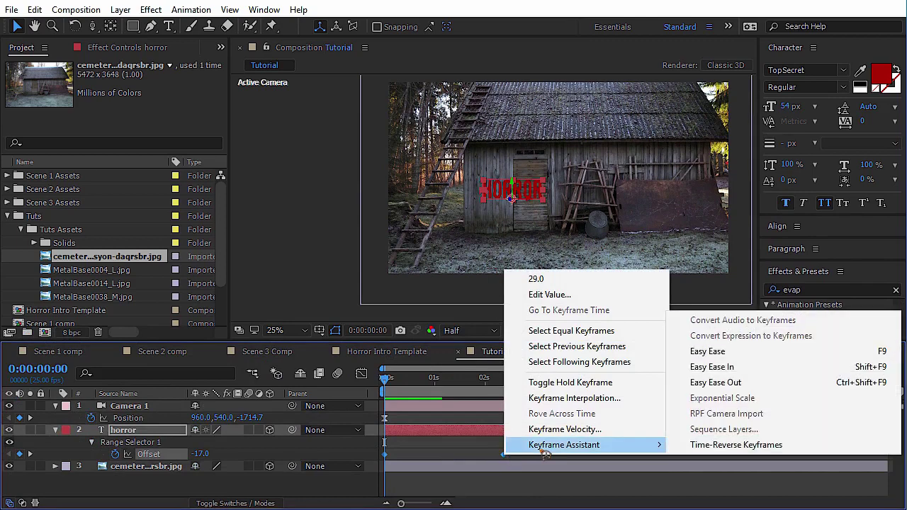
{"action": "left_click", "coordinate": [804, 447]}
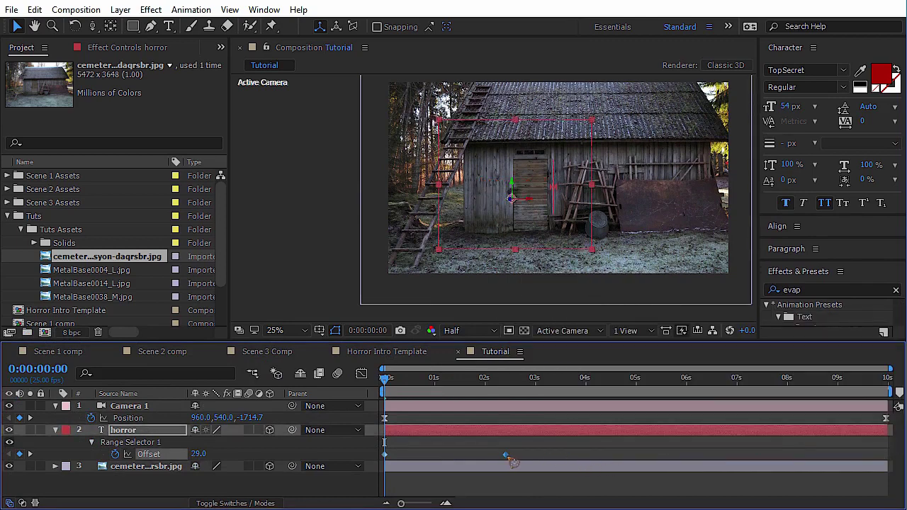
Retime the reversed Offset keyframes to start at about 1 s and end at about 5.4 s, and preview the text reveal.
{"action": "left_click_drag", "start_coordinate": [657, 449], "coordinate": [439, 454]}
{"action": "left_click", "coordinate": [720, 450]}
{"action": "key", "text": "space"}
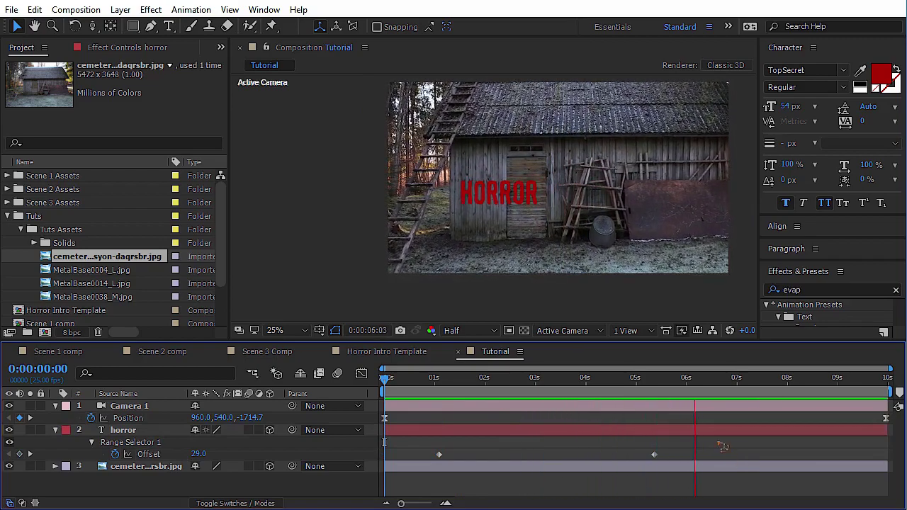
{"action": "key", "text": "space"}
{"action": "key", "text": "Home"}
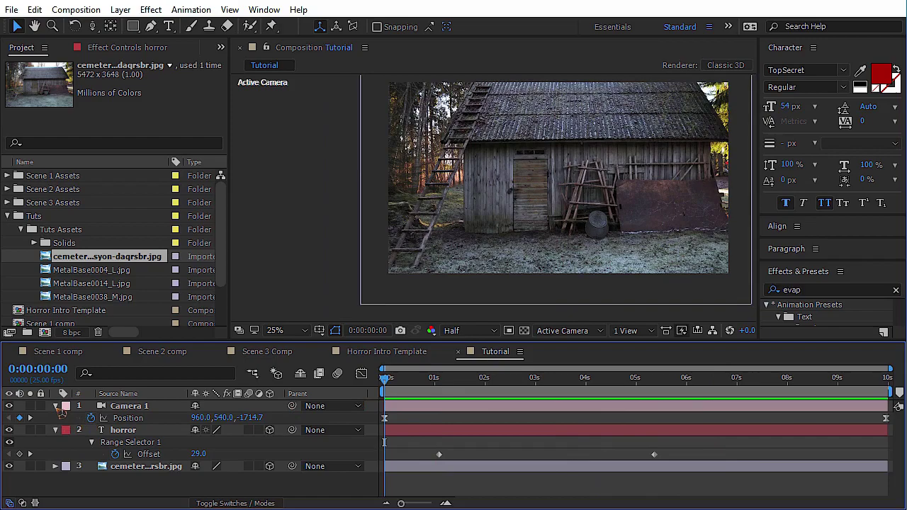
Collapse the properties of the Camera 1 and horror layers and scrub through the text reveal.
{"action": "left_click", "coordinate": [56, 406]}
{"action": "left_click", "coordinate": [55, 418]}
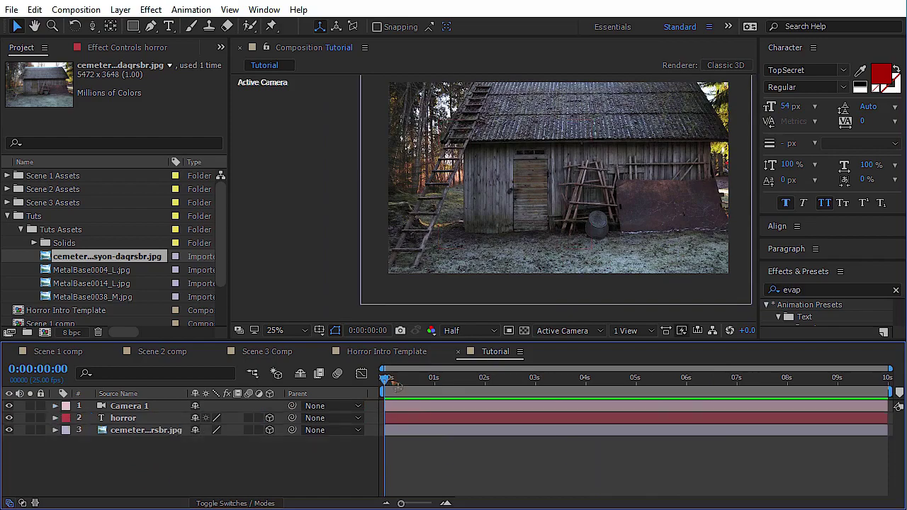
{"action": "left_click_drag", "start_coordinate": [397, 386], "coordinate": [623, 404]}
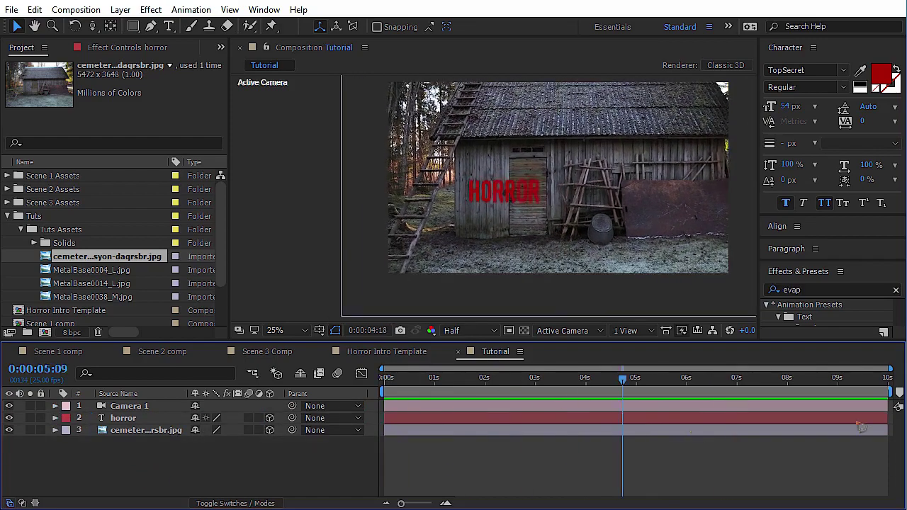
{"action": "left_click_drag", "start_coordinate": [857, 424], "coordinate": [409, 415]}
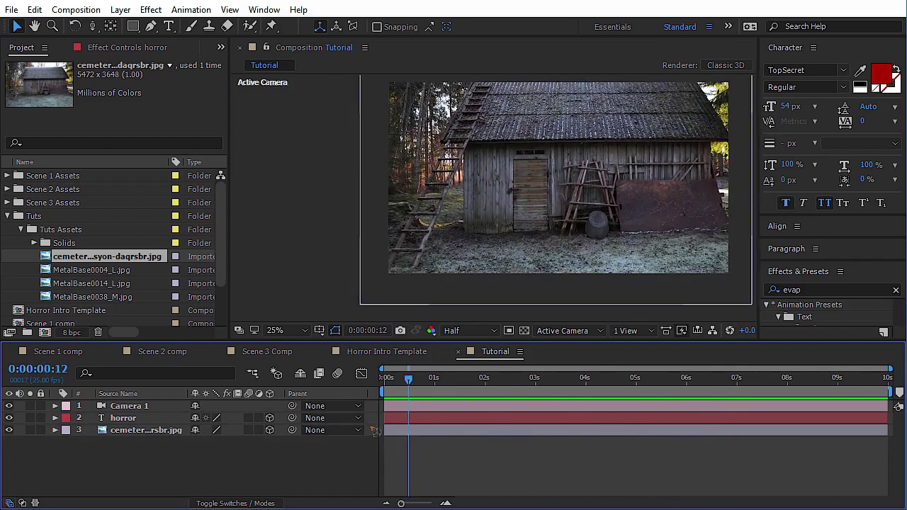
Add the MetalBase0038_M.jpg texture to the Tutorial composition between the horror text layer and the shed photo.
{"action": "left_click", "coordinate": [93, 272]}
{"action": "left_click", "coordinate": [93, 285]}
{"action": "left_click", "coordinate": [95, 297]}
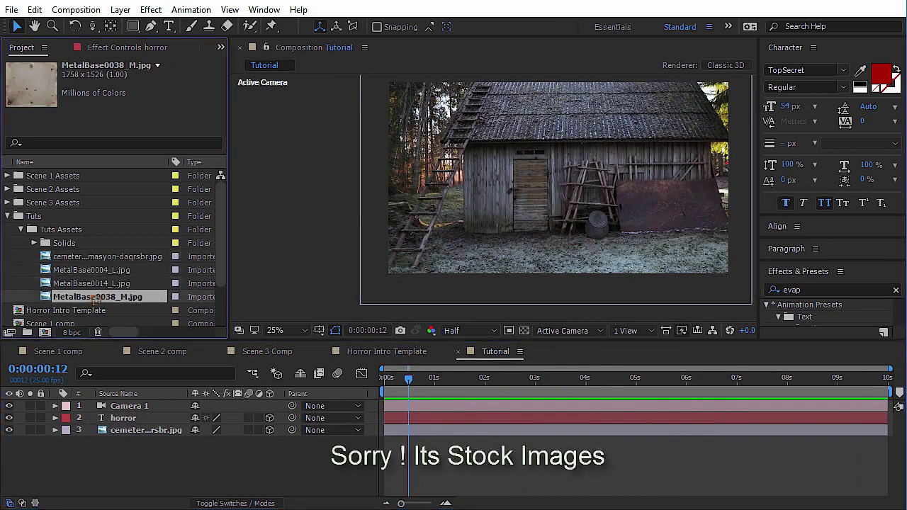
{"action": "scroll", "coordinate": [117, 285], "scroll_direction": "down", "scroll_amount": 3}
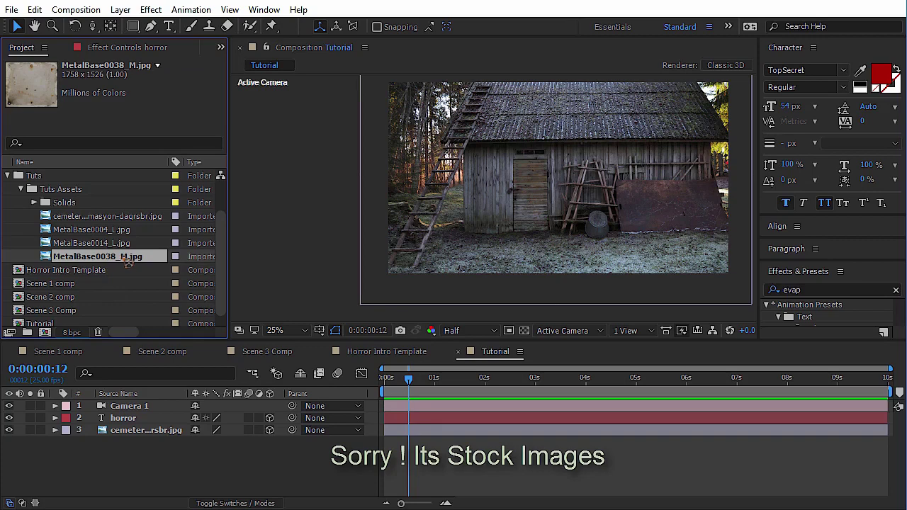
{"action": "key", "text": "h"}
{"action": "left_click_drag", "start_coordinate": [610, 229], "coordinate": [566, 245]}
{"action": "key", "text": "v"}
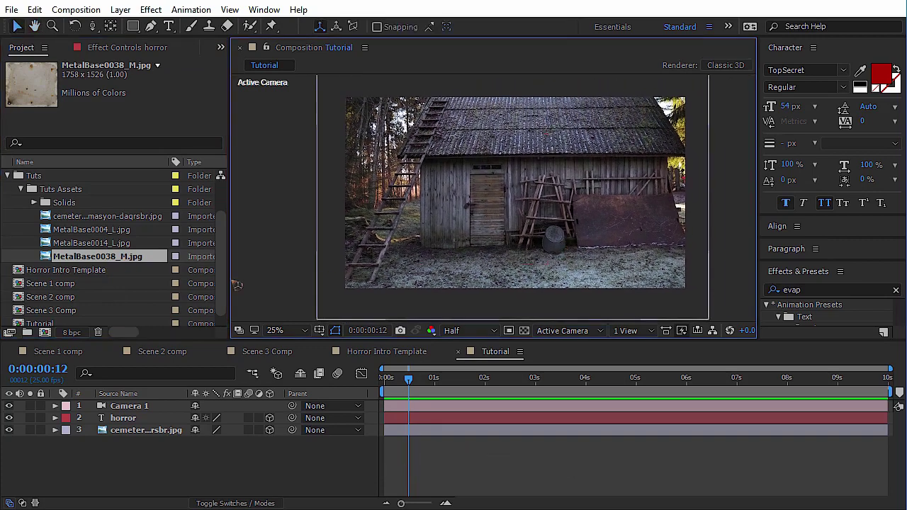
{"action": "left_click_drag", "start_coordinate": [106, 263], "coordinate": [146, 421]}
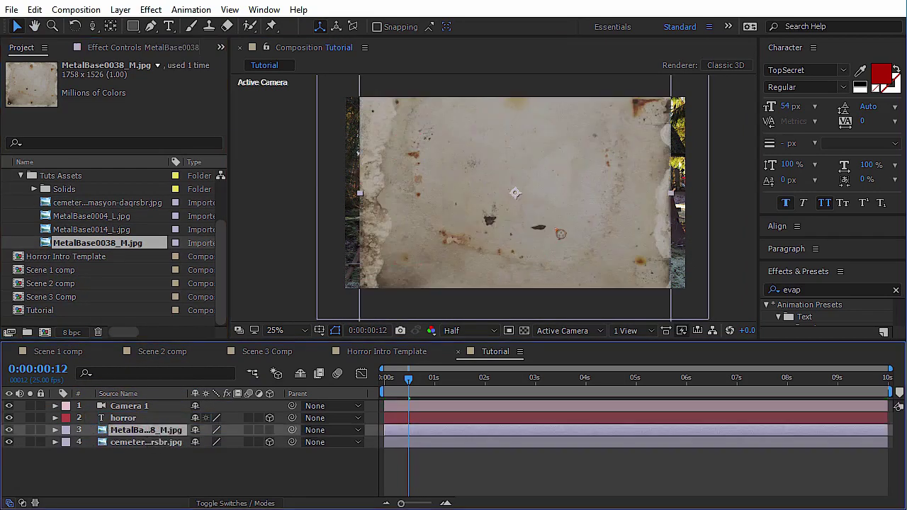
Make the MetalBase0038_M.jpg layer 3D and set its blending mode to Hard Light.
{"action": "left_click", "coordinate": [269, 430]}
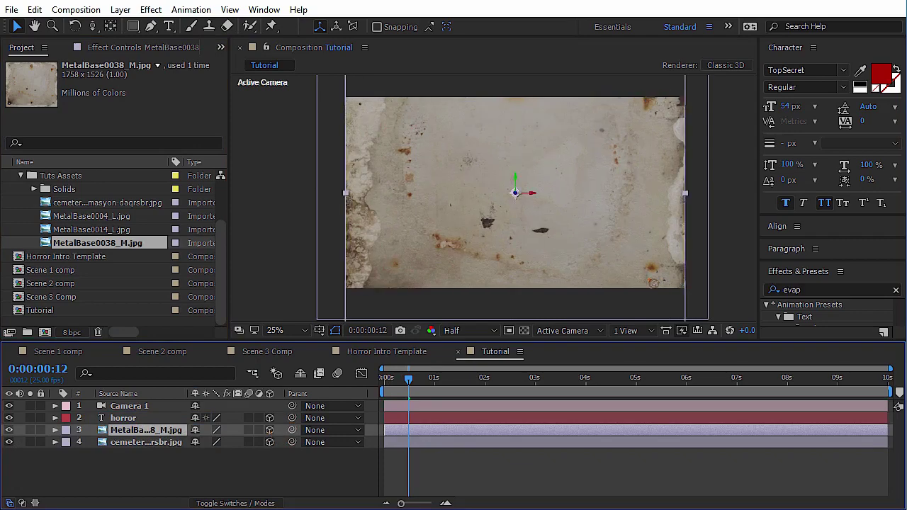
{"action": "left_click", "coordinate": [269, 443]}
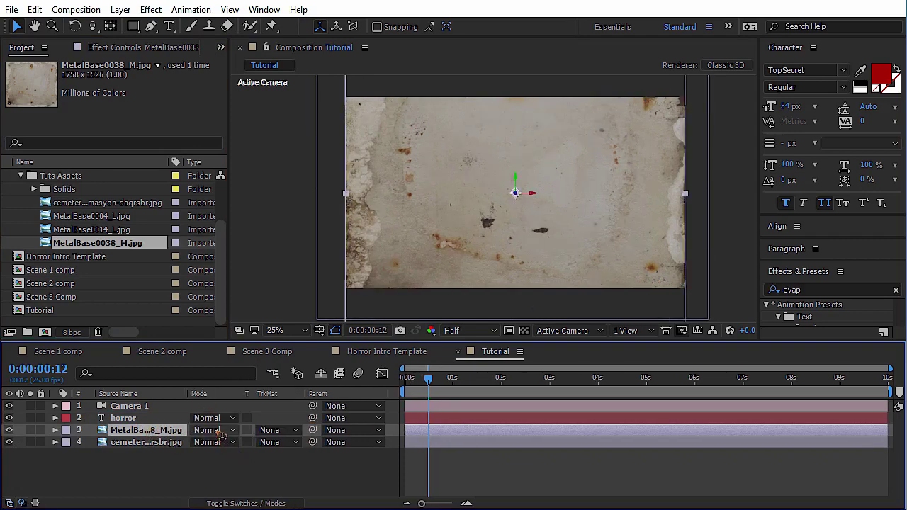
{"action": "left_click", "coordinate": [220, 432]}
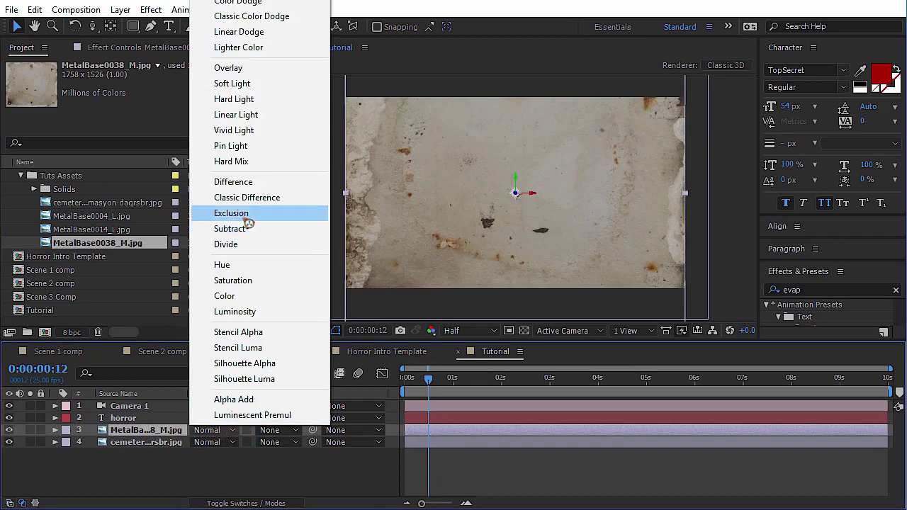
{"action": "left_click", "coordinate": [268, 103]}
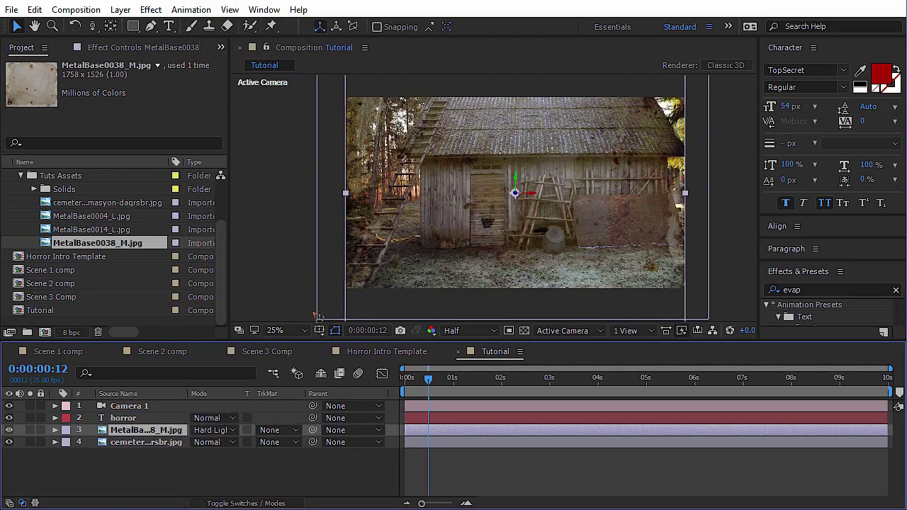
At 0:00:06:00, pull the MetalBase0038_M.jpg layer toward the camera along its Z axis and preview the scene from the start.
{"action": "scroll", "coordinate": [468, 250], "scroll_direction": "up", "scroll_amount": 1}
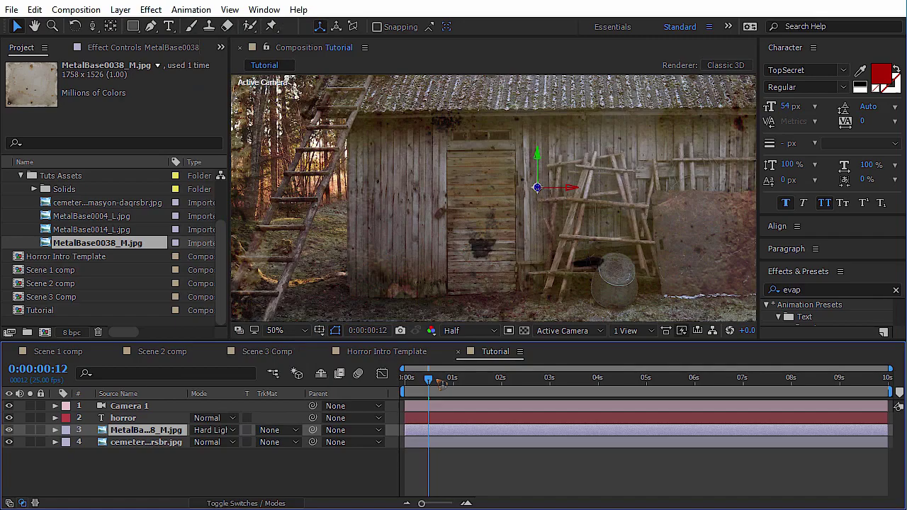
{"action": "left_click_drag", "start_coordinate": [440, 383], "coordinate": [695, 389]}
{"action": "scroll", "coordinate": [611, 238], "scroll_direction": "down", "scroll_amount": 1}
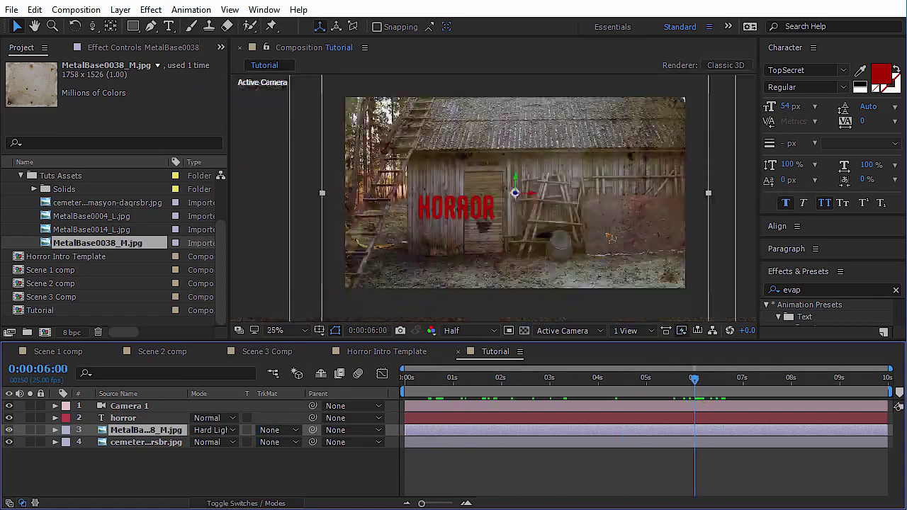
{"action": "scroll", "coordinate": [600, 235], "scroll_direction": "down", "scroll_amount": 1}
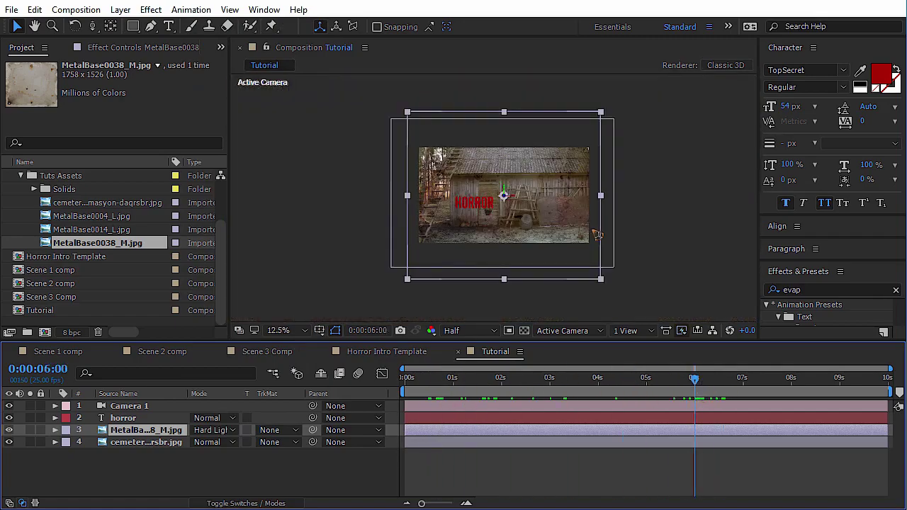
{"action": "left_click", "coordinate": [132, 478]}
{"action": "left_click", "coordinate": [144, 431]}
{"action": "scroll", "coordinate": [525, 223], "scroll_direction": "up", "scroll_amount": 2}
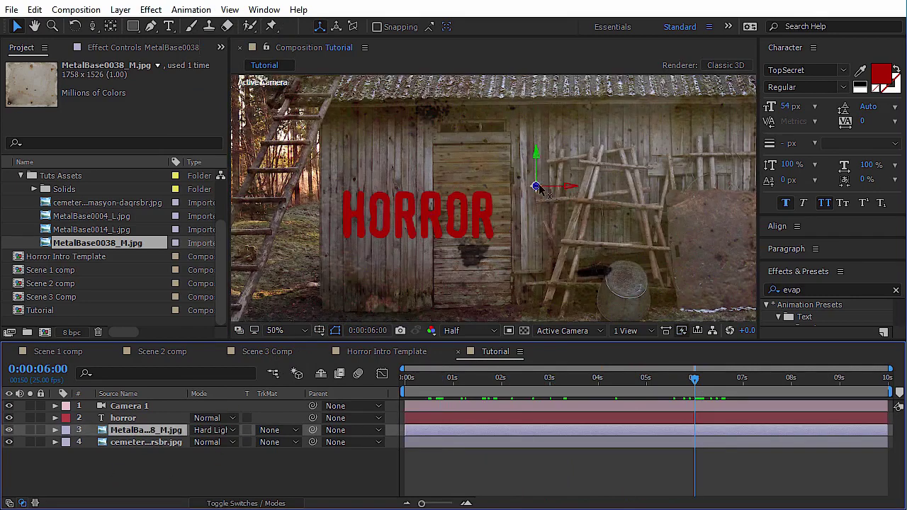
{"action": "left_click_drag", "start_coordinate": [537, 187], "coordinate": [886, 116]}
{"action": "key", "text": "comma"}
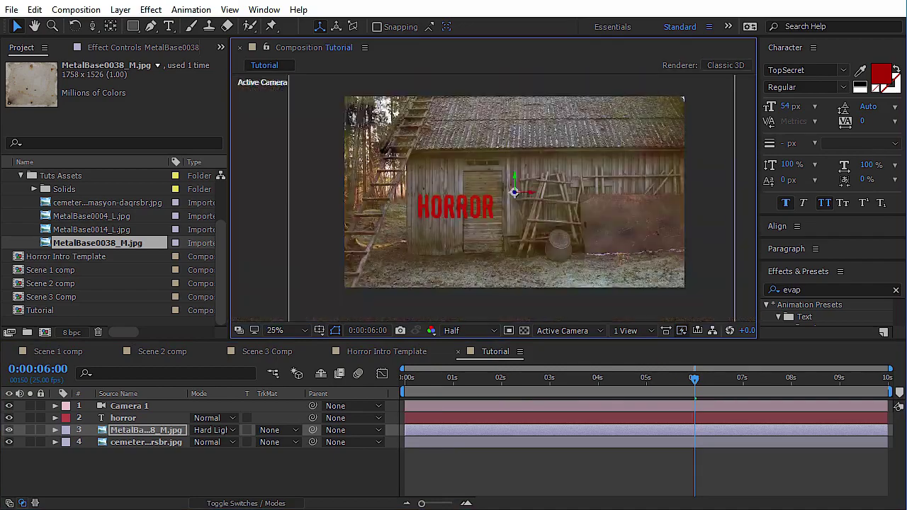
{"action": "left_click_drag", "start_coordinate": [700, 385], "coordinate": [294, 433]}
{"action": "key", "text": "space"}
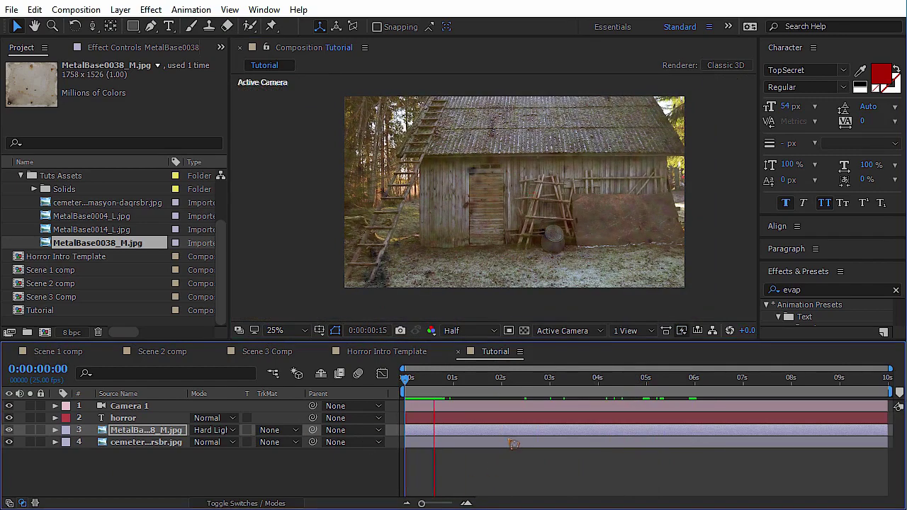
{"action": "key", "text": "space"}
Scale the MetalBase0038_M.jpg layer down until it extends only slightly beyond the frame at 0:00:00:00, and preview the camera move.
{"action": "left_click", "coordinate": [150, 433]}
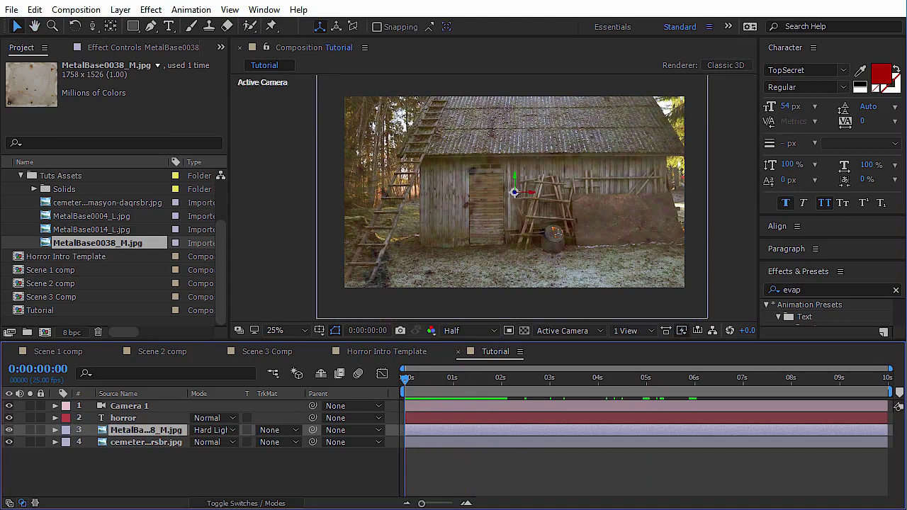
{"action": "key", "text": "comma"}
{"action": "key", "text": "comma"}
{"action": "key", "text": "comma"}
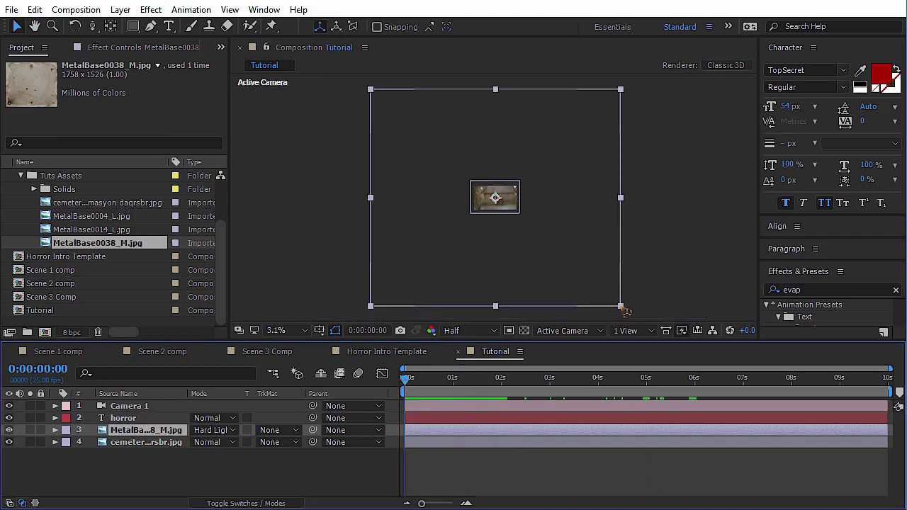
{"action": "left_click_drag", "start_coordinate": [622, 309], "coordinate": [543, 230]}
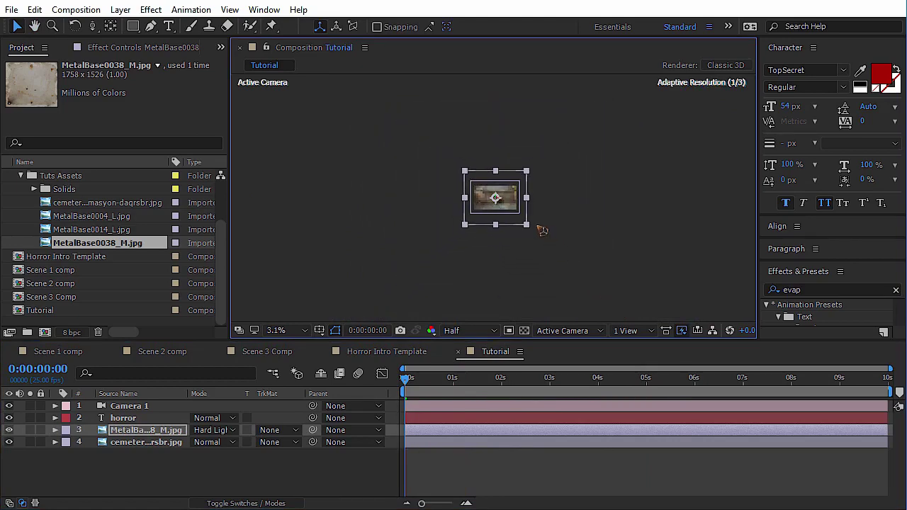
{"action": "key", "text": "period"}
{"action": "key", "text": "period"}
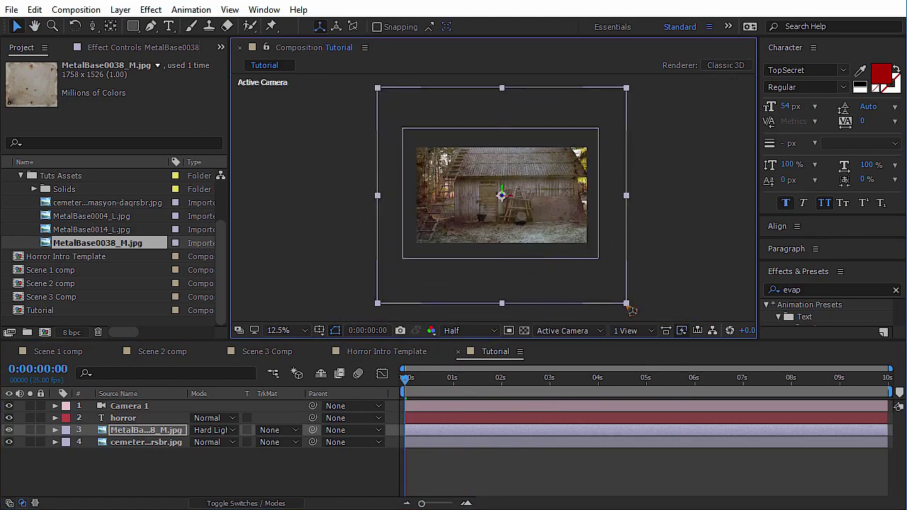
{"action": "left_click_drag", "start_coordinate": [628, 306], "coordinate": [603, 282]}
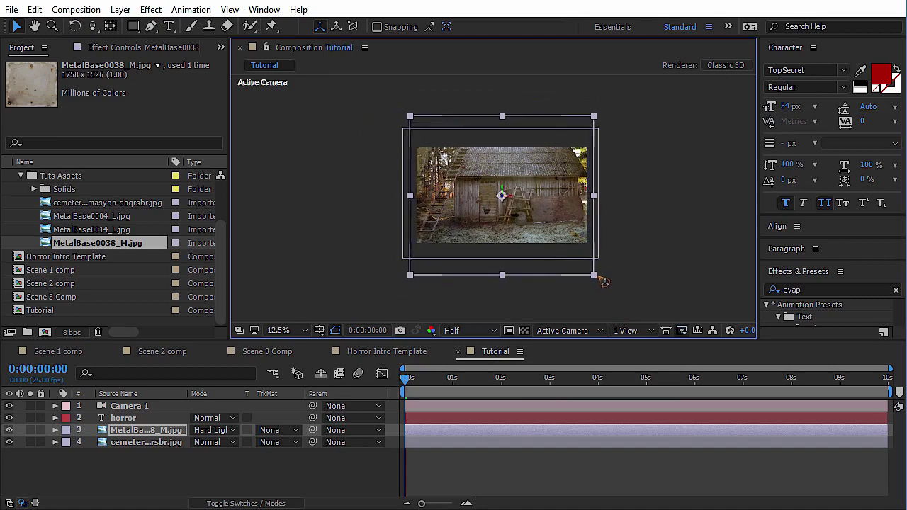
{"action": "key", "text": "period"}
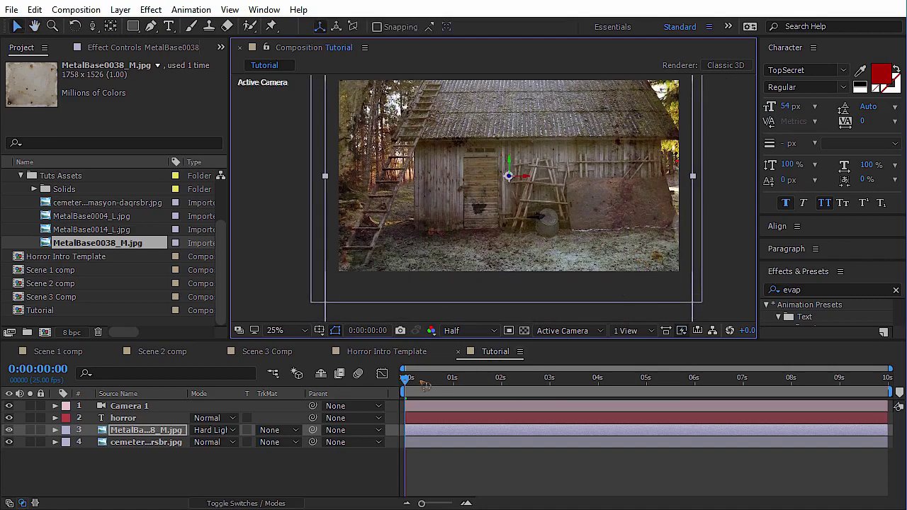
{"action": "left_click_drag", "start_coordinate": [528, 225], "coordinate": [522, 248]}
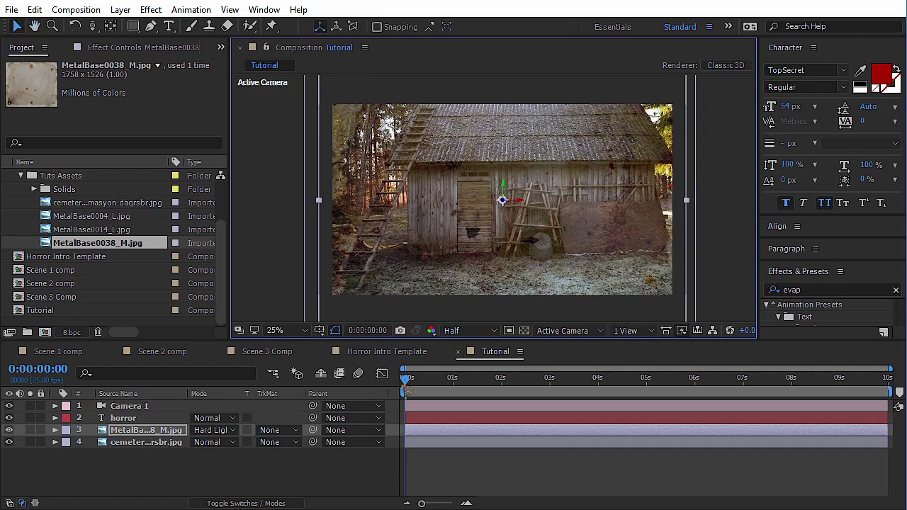
{"action": "key", "text": "space"}
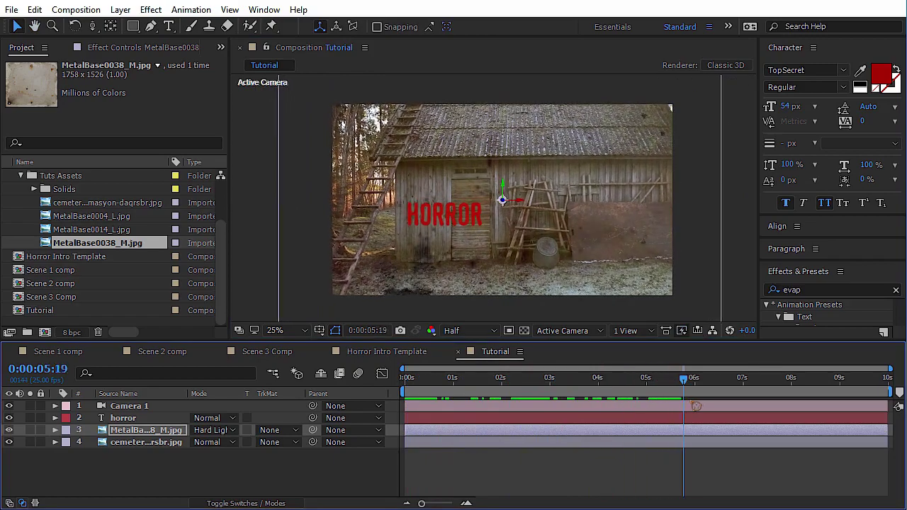
{"action": "left_click_drag", "start_coordinate": [711, 381], "coordinate": [402, 439]}
{"action": "left_click", "coordinate": [435, 473]}
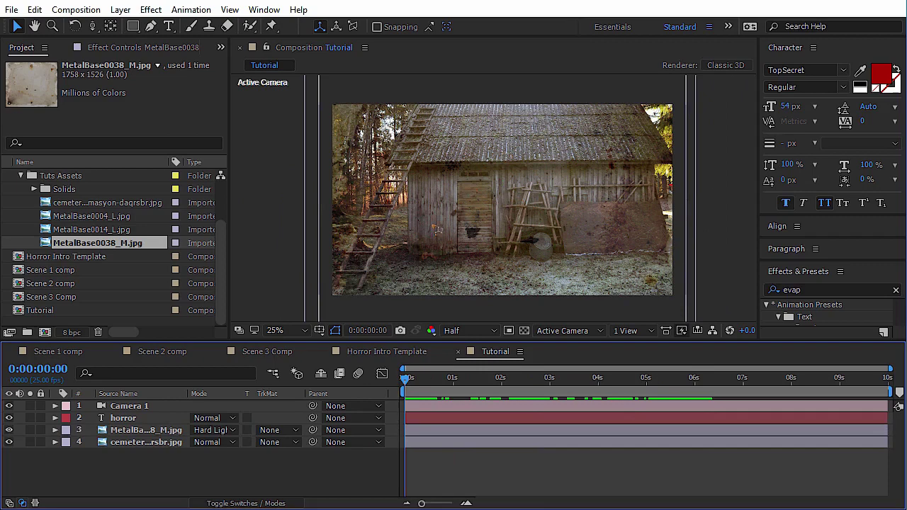
Add the MetalBase0004_L.jpg texture to the Tutorial composition between the MetalBase0038_M.jpg layer and the shed photo.
{"action": "left_click", "coordinate": [83, 230]}
{"action": "left_click", "coordinate": [95, 218]}
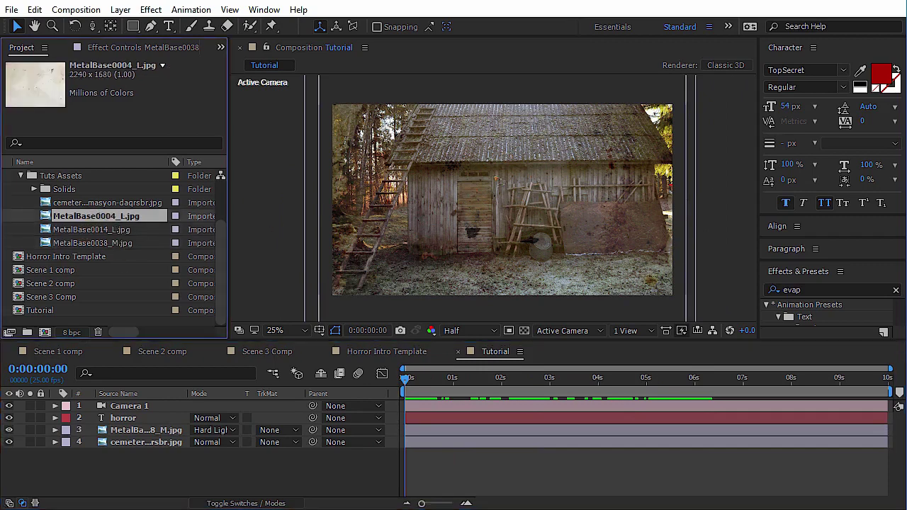
{"action": "left_click_drag", "start_coordinate": [523, 201], "coordinate": [159, 438]}
Set the MetalBase0004_L.jpg layer's blending mode to Hard Light and make the layer 3D.
{"action": "left_click", "coordinate": [211, 443]}
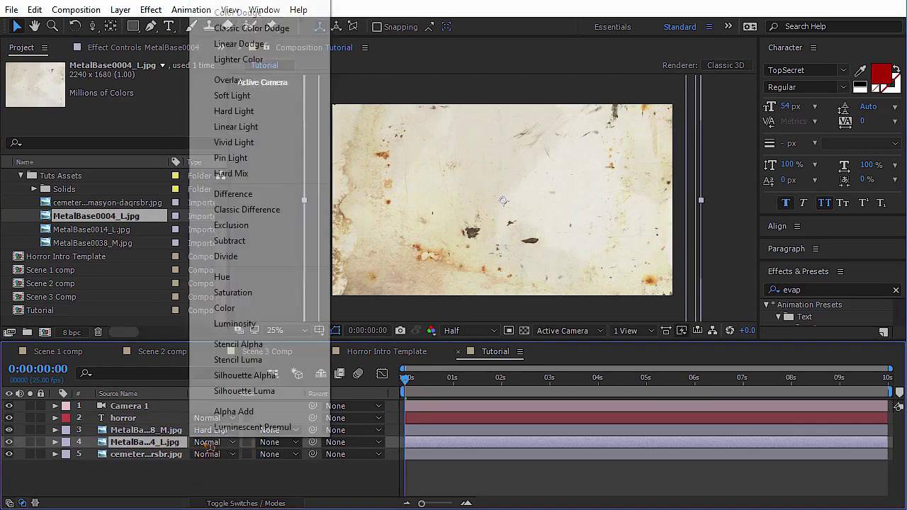
{"action": "left_click", "coordinate": [271, 112]}
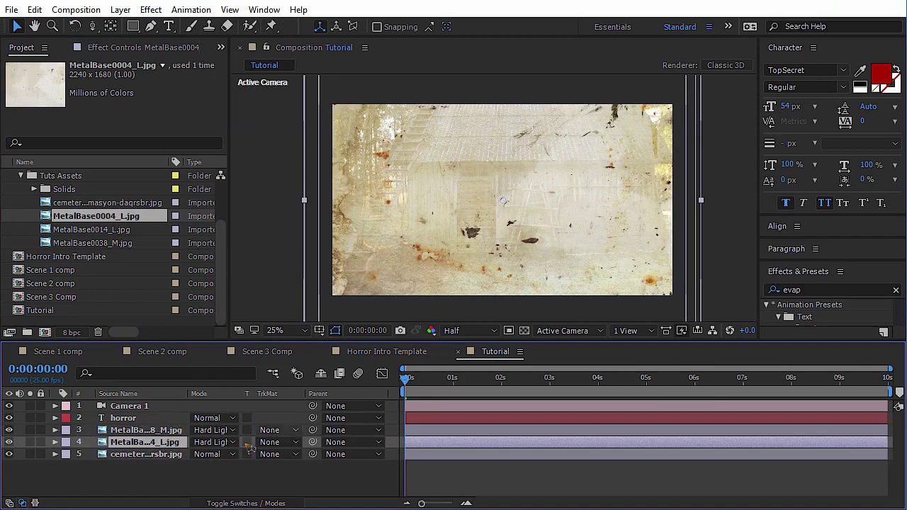
{"action": "key", "text": "F4"}
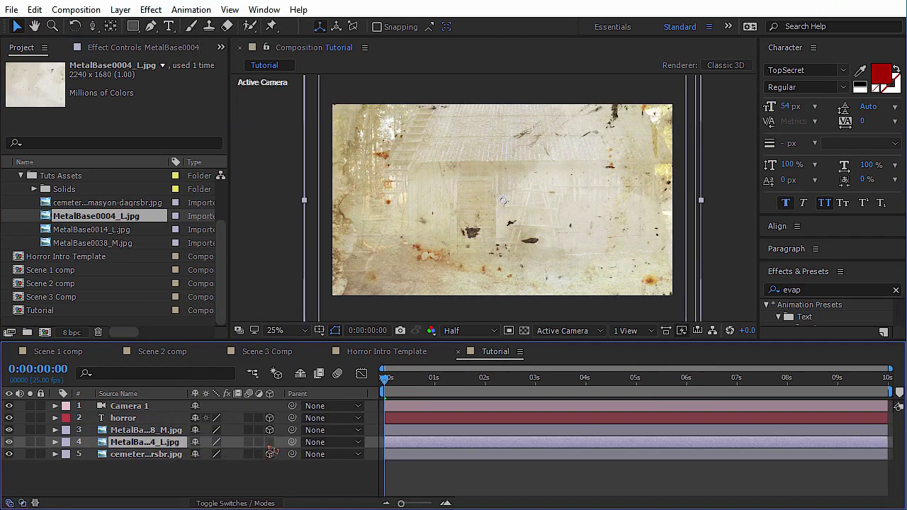
{"action": "left_click", "coordinate": [270, 443]}
Pull the MetalBase0004_L.jpg layer toward the camera along its Z axis and scale it down until it extends only slightly beyond the frame.
{"action": "left_click_drag", "start_coordinate": [503, 202], "coordinate": [575, 206]}
{"action": "key", "text": "comma"}
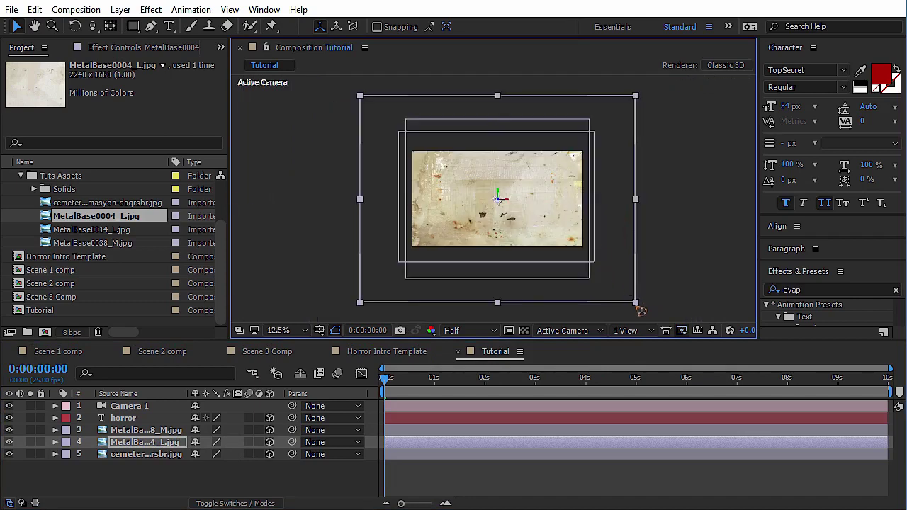
{"action": "left_click_drag", "start_coordinate": [641, 309], "coordinate": [595, 271]}
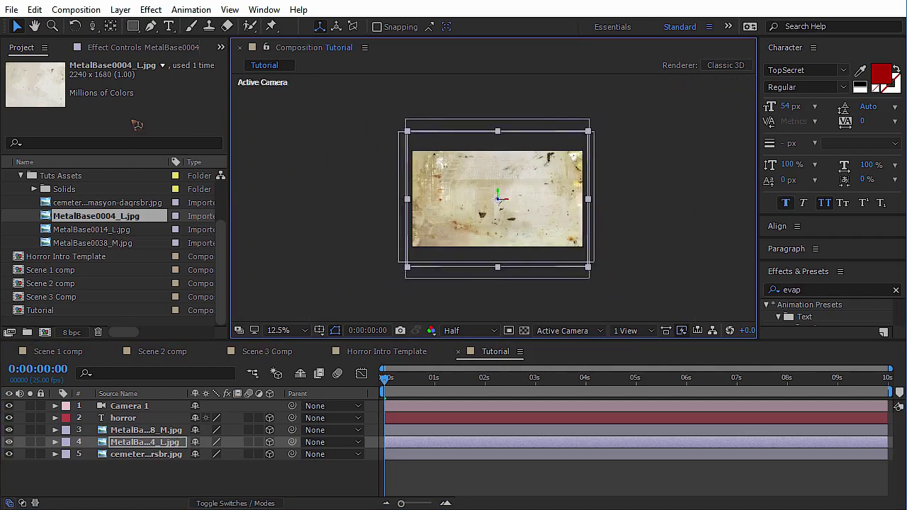
Apply the Curves color correction effect to the MetalBase0004_L.jpg layer.
{"action": "left_click", "coordinate": [151, 9]}
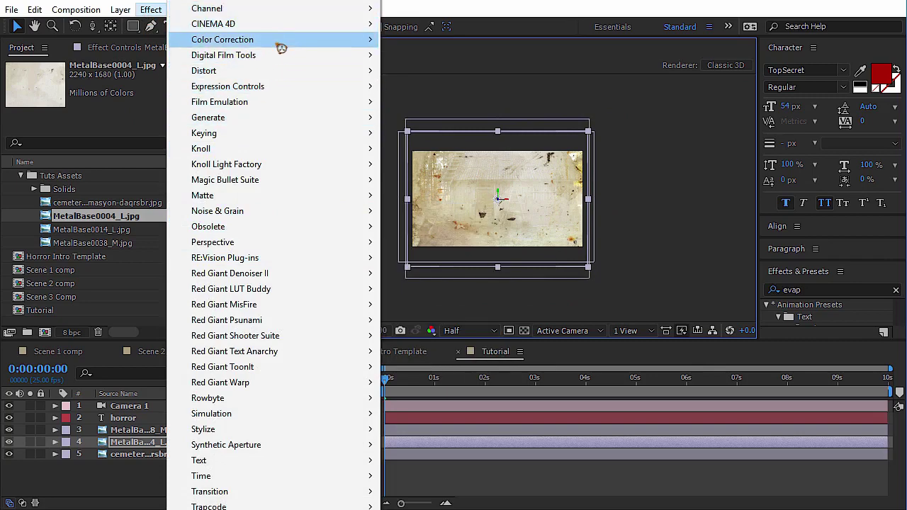
{"action": "mouse_move", "coordinate": [277, 39]}
{"action": "left_click", "coordinate": [431, 290]}
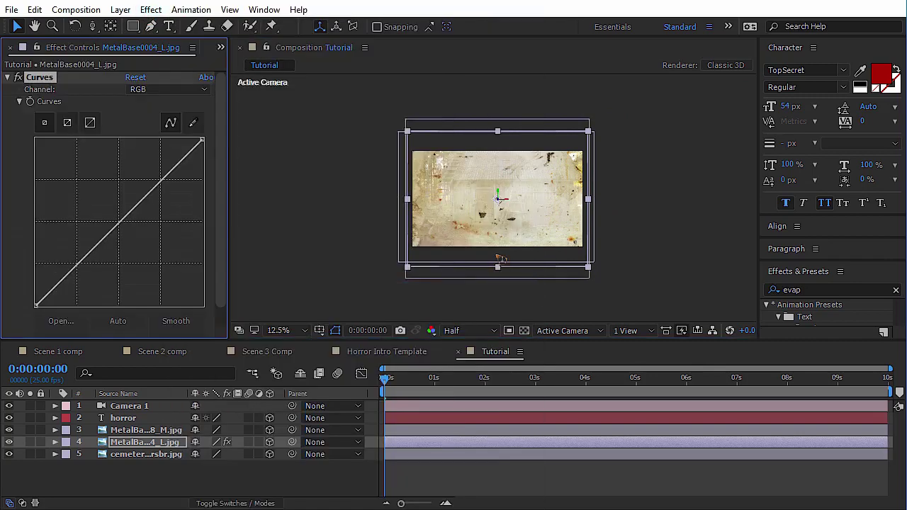
Compare the looks of the two metal texture layers by toggling each one's visibility over the shed photo.
{"action": "key", "text": "."}
{"action": "left_click", "coordinate": [9, 431]}
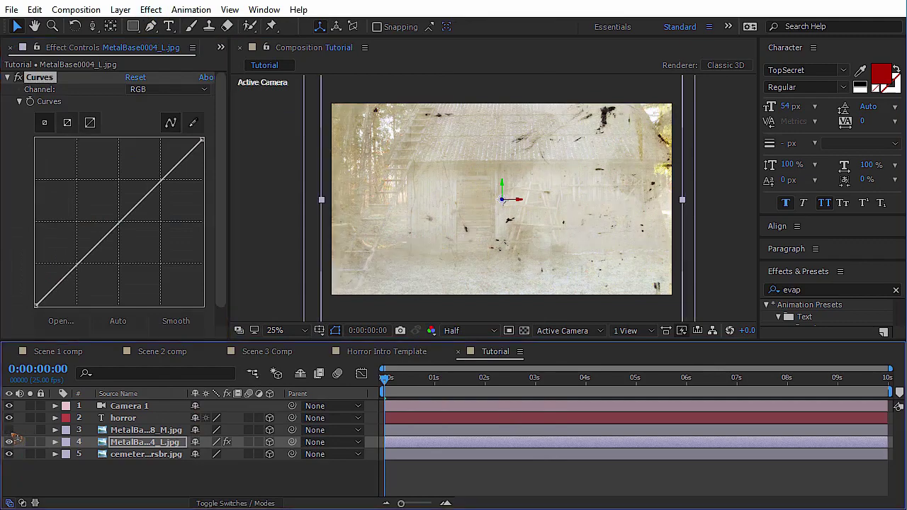
{"action": "left_click", "coordinate": [10, 431]}
{"action": "left_click", "coordinate": [9, 430]}
{"action": "left_click", "coordinate": [9, 442]}
{"action": "left_click", "coordinate": [9, 442]}
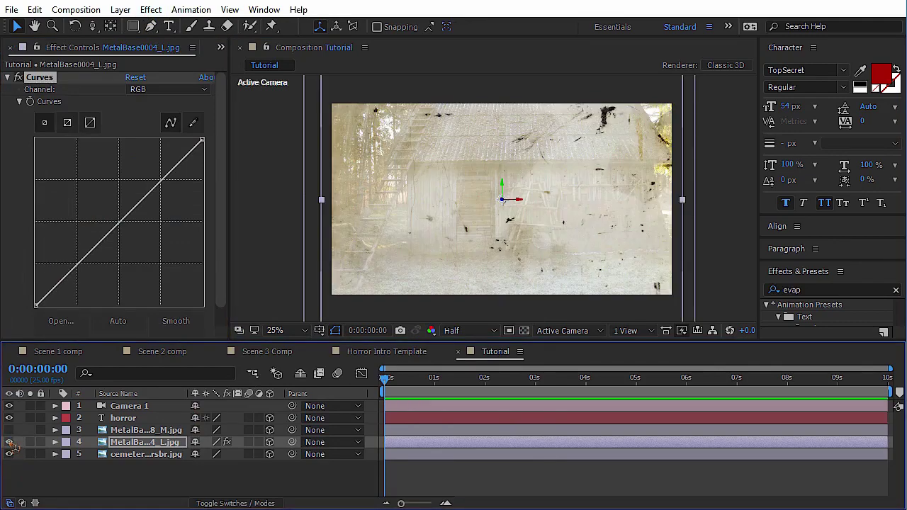
{"action": "left_click", "coordinate": [9, 430]}
{"action": "left_click", "coordinate": [9, 442]}
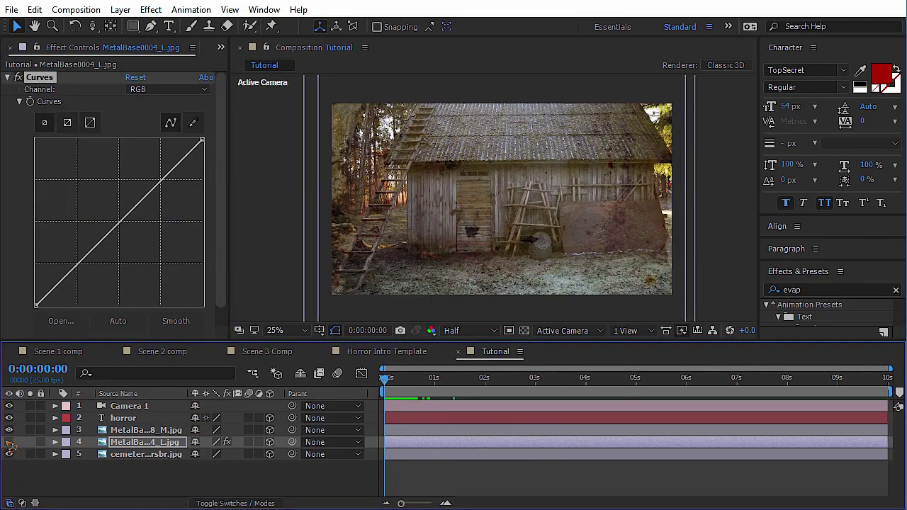
{"action": "left_click", "coordinate": [9, 442]}
Hide the MetalBase0038_M.jpg layer and bend the RGB curve of MetalBase0004_L.jpg strongly downward to darken the texture.
{"action": "left_click", "coordinate": [9, 431]}
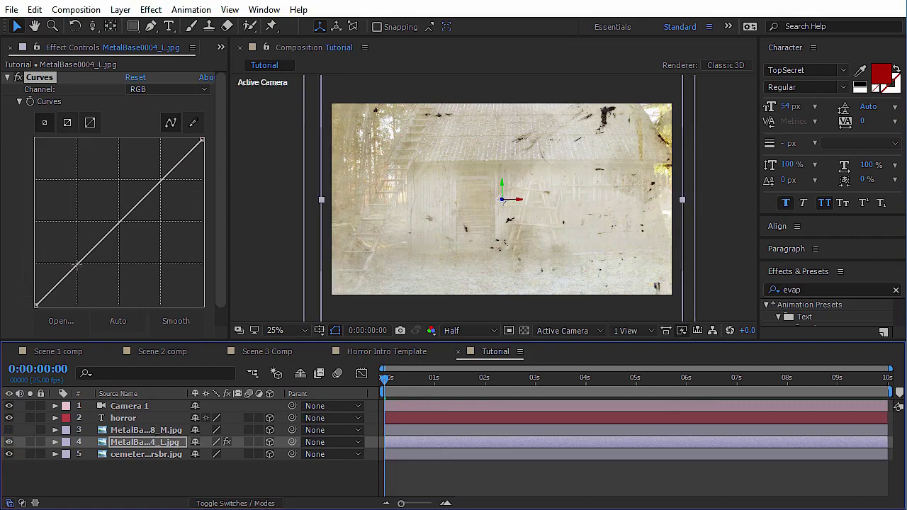
{"action": "left_click_drag", "start_coordinate": [77, 265], "coordinate": [89, 277]}
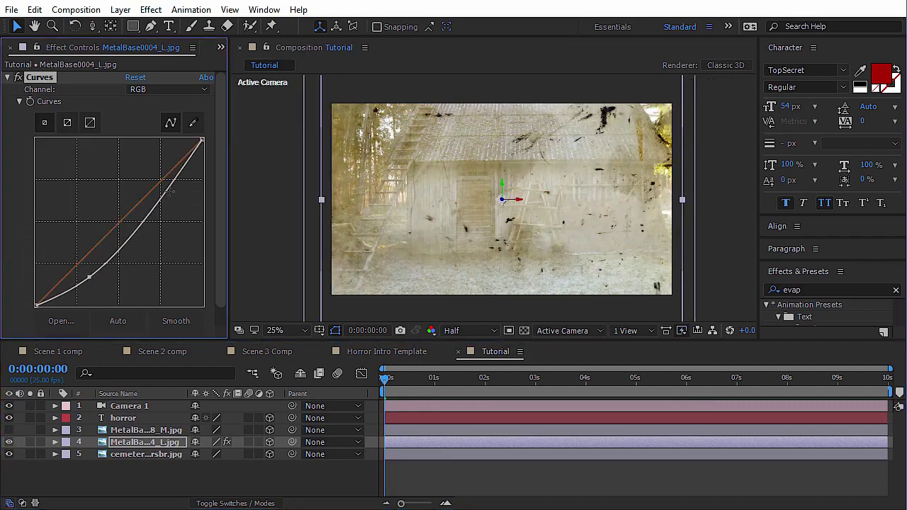
{"action": "left_click_drag", "start_coordinate": [168, 190], "coordinate": [180, 206]}
{"action": "left_click_drag", "start_coordinate": [89, 278], "coordinate": [97, 289]}
{"action": "mouse_move", "coordinate": [179, 207]}
{"action": "left_mouse_down"}
{"action": "mouse_move", "coordinate": [188, 219]}
{"action": "mouse_move", "coordinate": [183, 213]}
{"action": "left_mouse_up"}
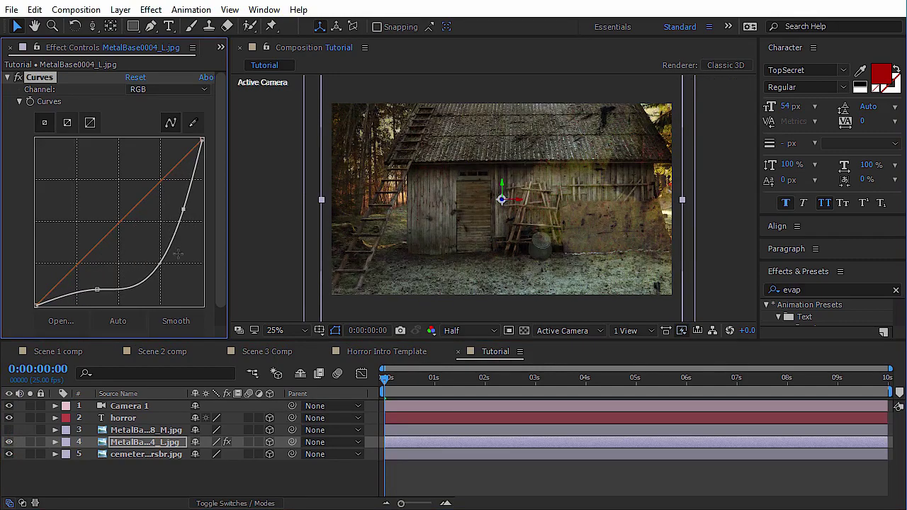
Nudge the midpoint of the MetalBase0004_L.jpg Red curve slightly down and switch the Curves channel to Green.
{"action": "left_click", "coordinate": [172, 89]}
{"action": "left_click", "coordinate": [177, 123]}
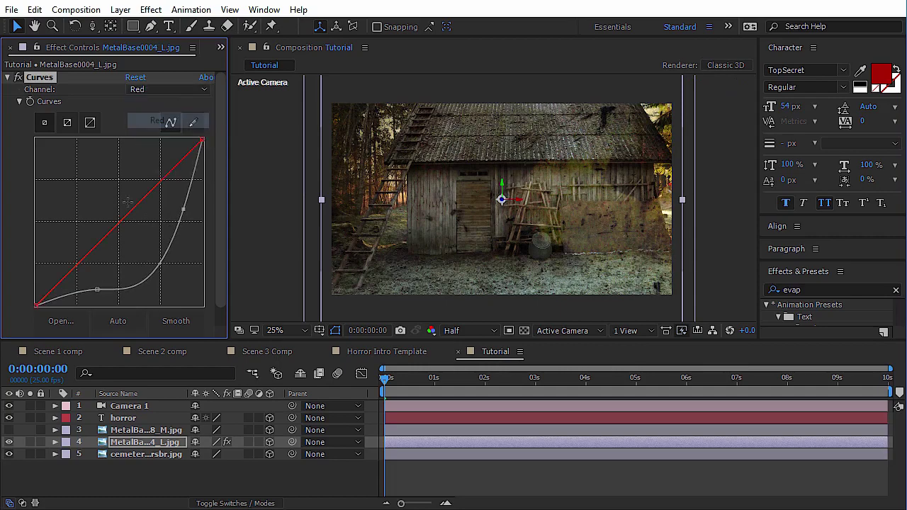
{"action": "mouse_move", "coordinate": [121, 221]}
{"action": "left_mouse_down"}
{"action": "mouse_move", "coordinate": [130, 226]}
{"action": "mouse_move", "coordinate": [123, 222]}
{"action": "left_mouse_up"}
{"action": "left_click", "coordinate": [175, 90]}
{"action": "left_click", "coordinate": [178, 134]}
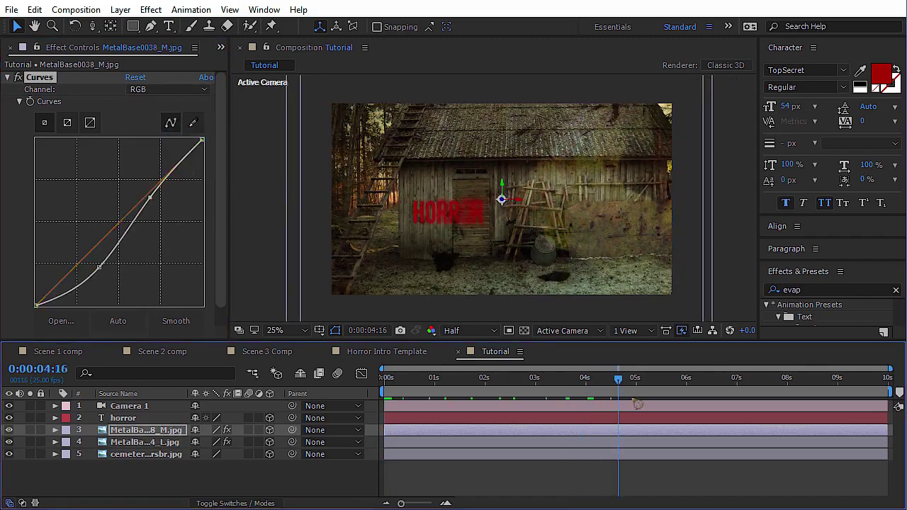
Preview the scene with both color-corrected textures through the title reveal and return to 0:00:00:00.
{"action": "key", "text": "space"}
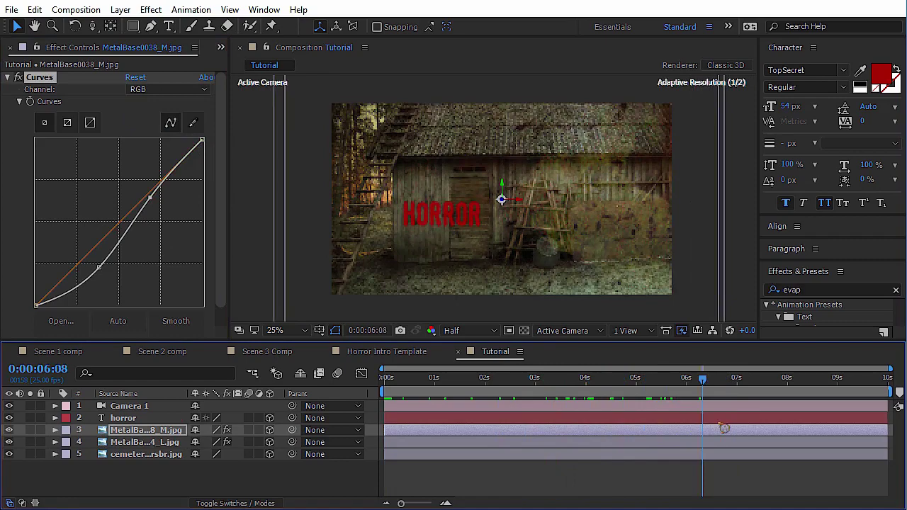
{"action": "left_click_drag", "start_coordinate": [397, 461], "coordinate": [212, 461]}
{"action": "left_click", "coordinate": [732, 213]}
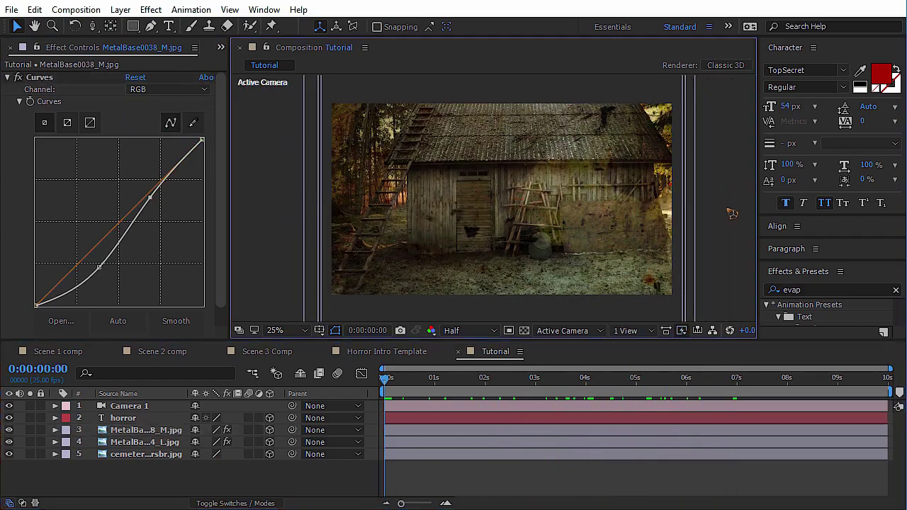
Create a new adjustment layer at the top of the Tutorial composition.
{"action": "left_click", "coordinate": [119, 9]}
{"action": "mouse_move", "coordinate": [186, 10]}
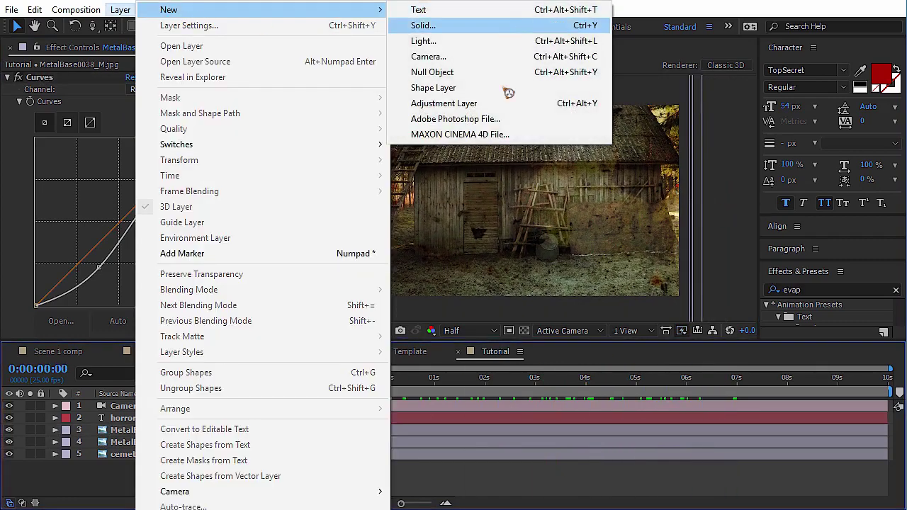
{"action": "left_click", "coordinate": [517, 107]}
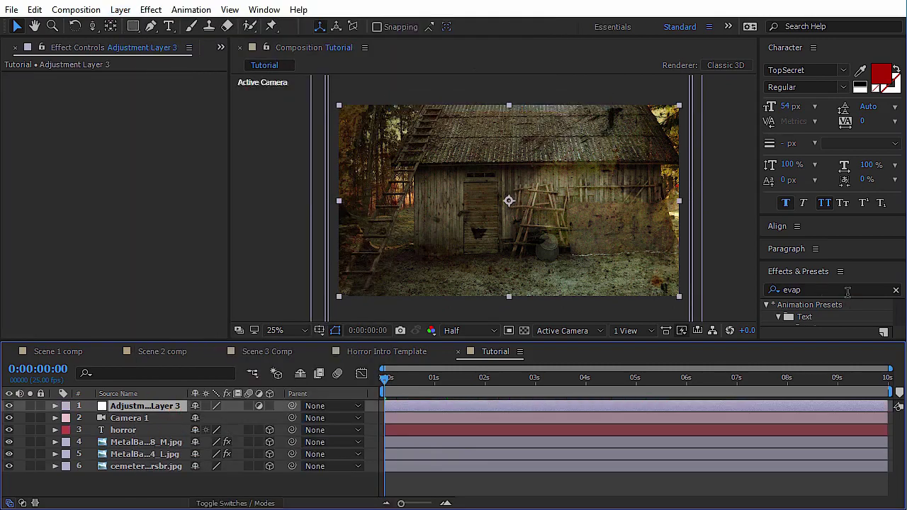
Search the effects for "lens", apply Camera Lens Blur to the adjustment layer and set its Blur Radius to 0.
{"action": "left_click", "coordinate": [848, 291]}
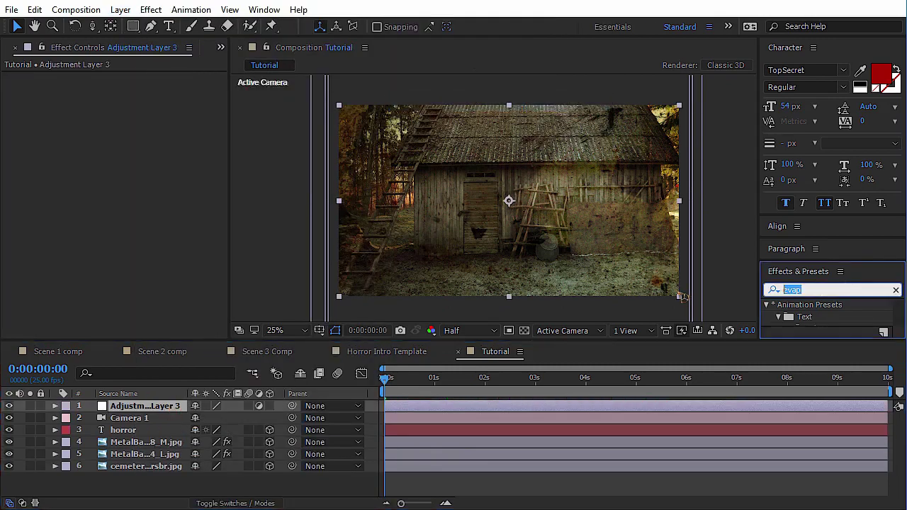
{"action": "type", "text": "lens"}
{"action": "scroll", "coordinate": [857, 320], "scroll_direction": "down", "scroll_amount": 1}
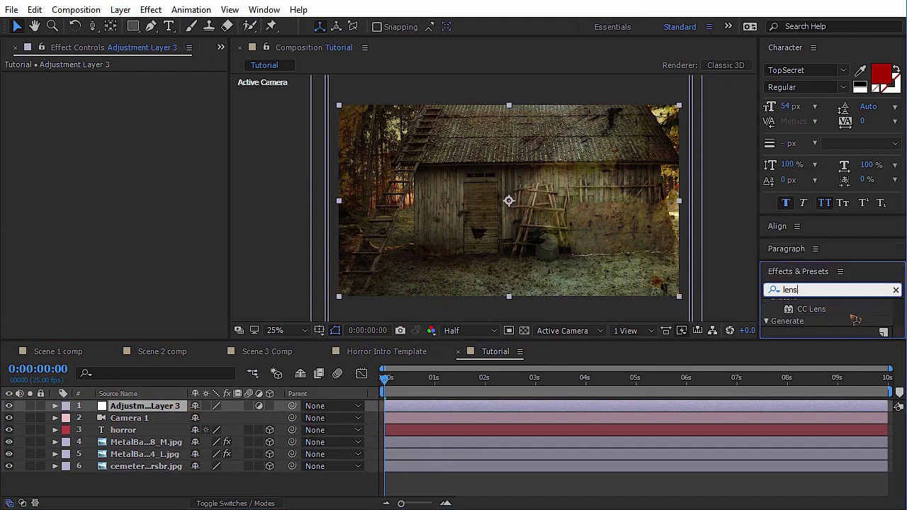
{"action": "scroll", "coordinate": [834, 318], "scroll_direction": "up", "scroll_amount": 1}
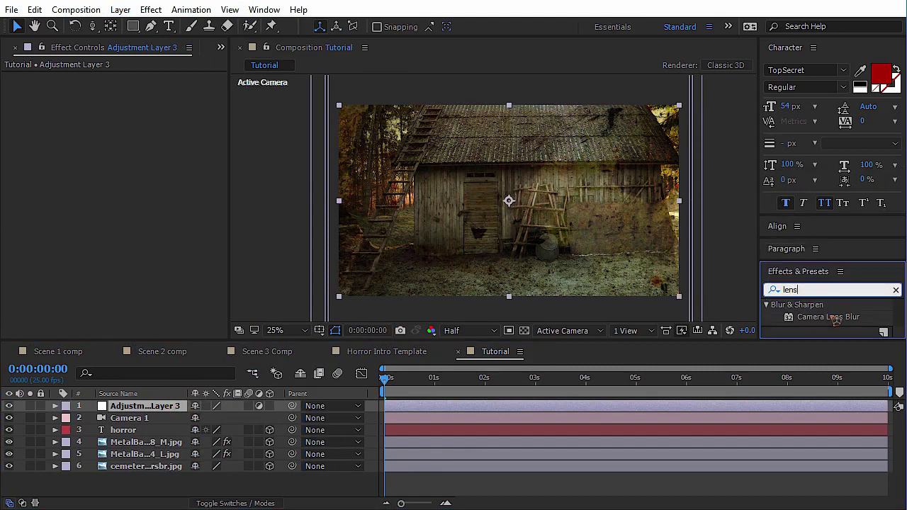
{"action": "left_click_drag", "start_coordinate": [836, 321], "coordinate": [181, 409]}
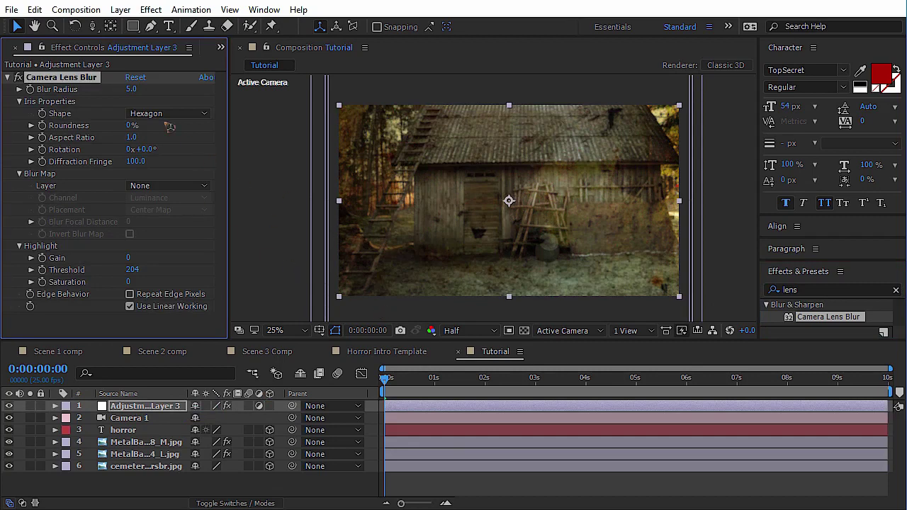
{"action": "type", "text": "0"}
{"action": "key", "text": "Return"}
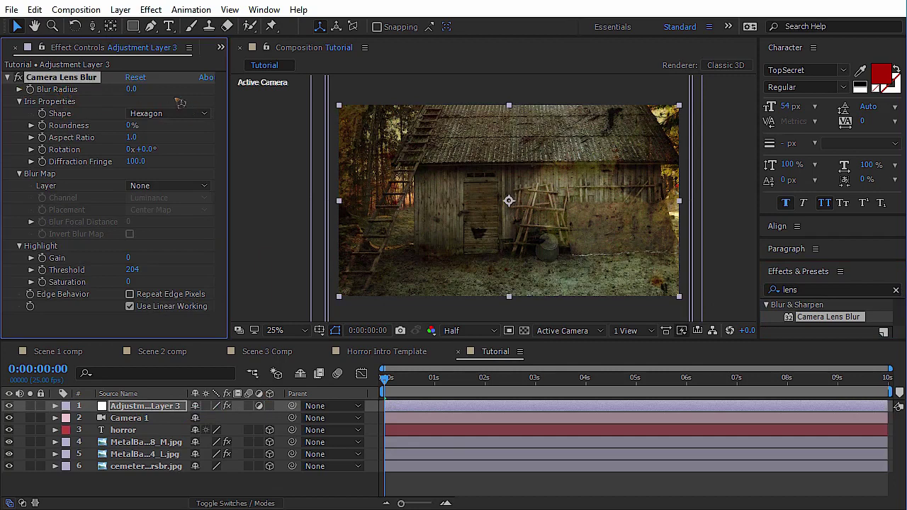
Try a Camera Lens Blur radius of 12 on the adjustment layer and set it back to 0.
{"action": "left_click_drag", "start_coordinate": [135, 90], "coordinate": [151, 99]}
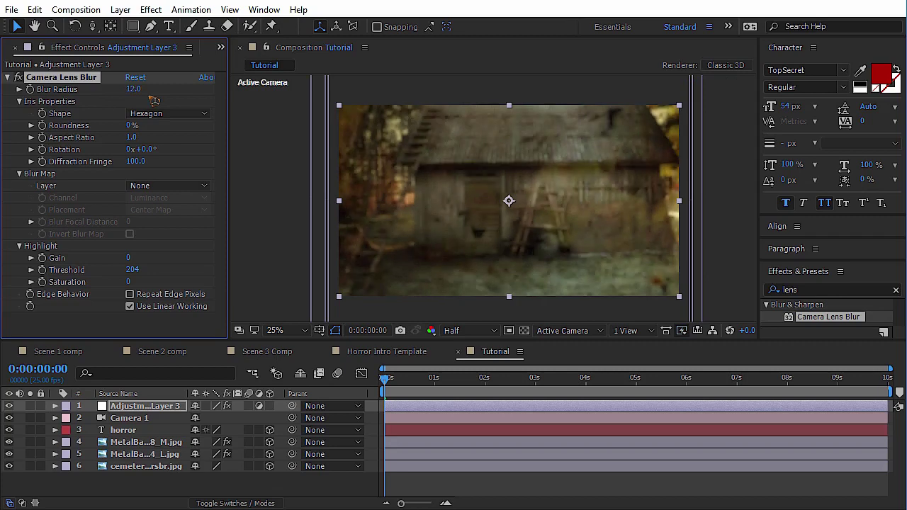
{"action": "left_click", "coordinate": [139, 91]}
{"action": "type", "text": "0"}
{"action": "key", "text": "Return"}
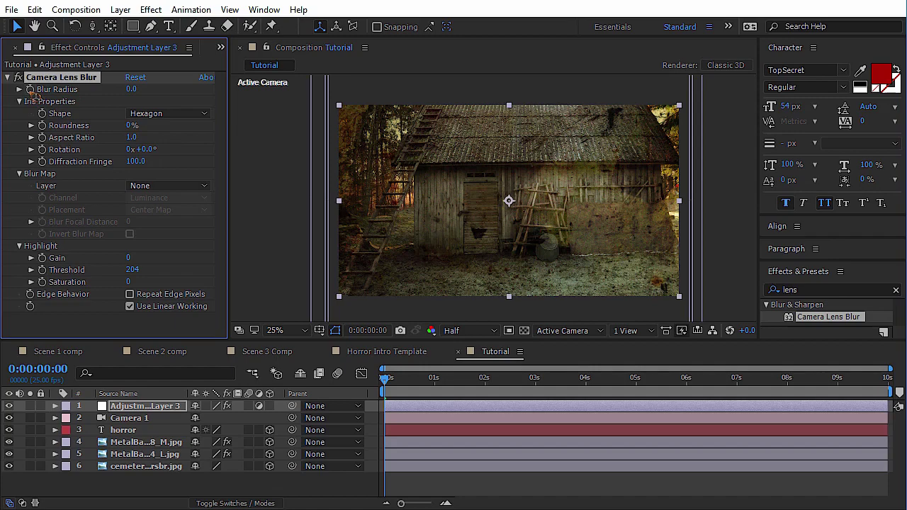
Add the expression wiggle(1,2) to the Camera Lens Blur's Blur Radius on the adjustment layer.
{"action": "left_click", "coordinate": [31, 90], "text": "alt"}
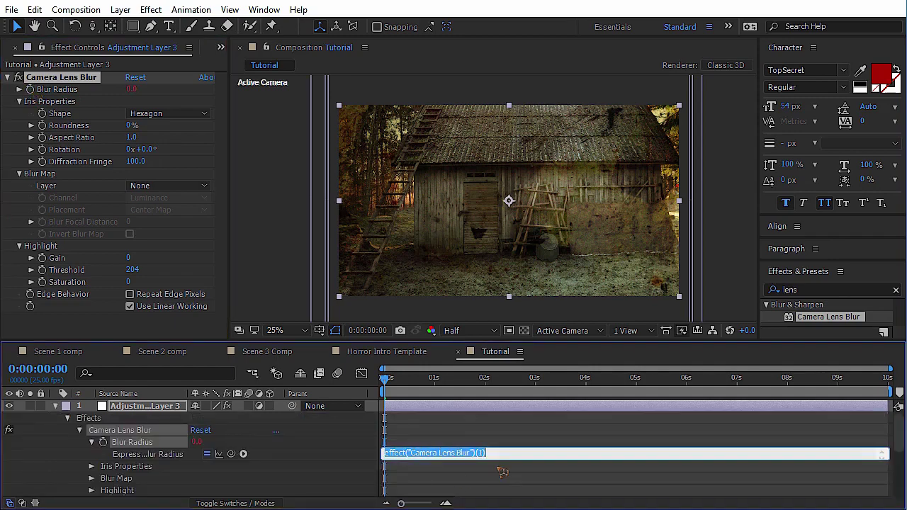
{"action": "type", "text": "wiggle(1,2"}
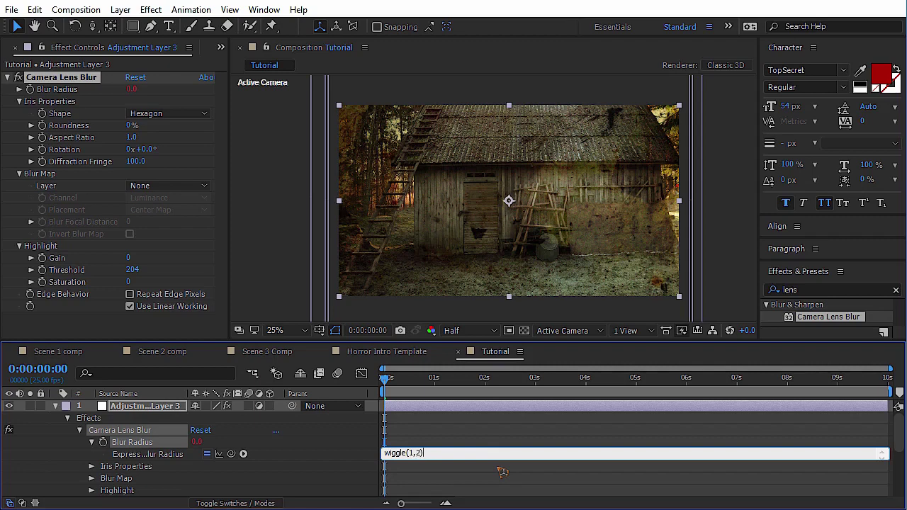
{"action": "left_click", "coordinate": [128, 418]}
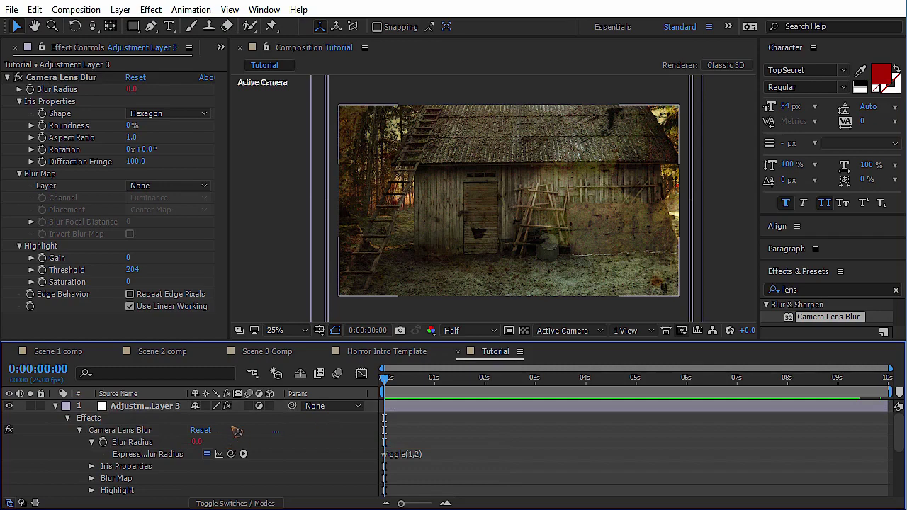
Enter a lower base Blur Radius for the Camera Lens Blur and preview the wiggling blur.
{"action": "left_click", "coordinate": [136, 89]}
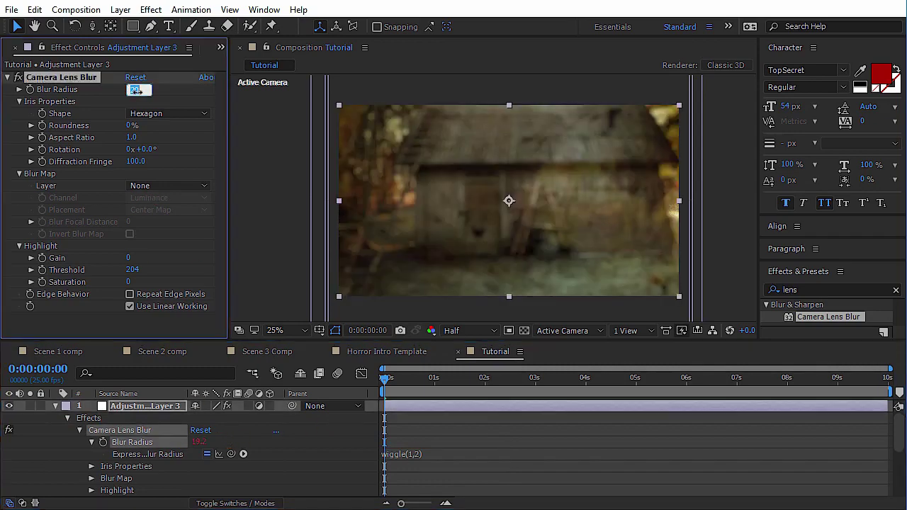
{"action": "type", "text": "2"}
{"action": "key", "text": "Return"}
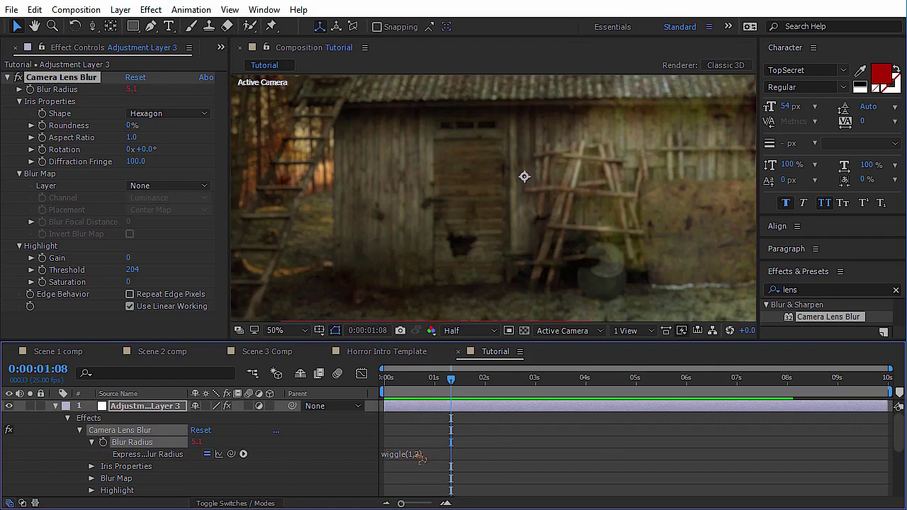
Change the Blur Radius expression to wiggle(1,5) and preview the scene from the start.
{"action": "left_click", "coordinate": [415, 454]}
{"action": "left_click", "coordinate": [415, 454]}
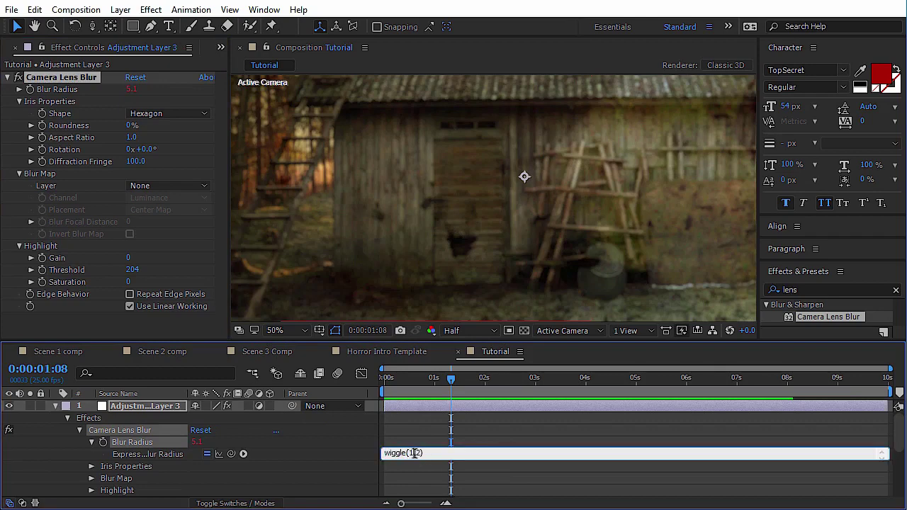
{"action": "type", "text": "5"}
{"action": "left_click", "coordinate": [449, 469]}
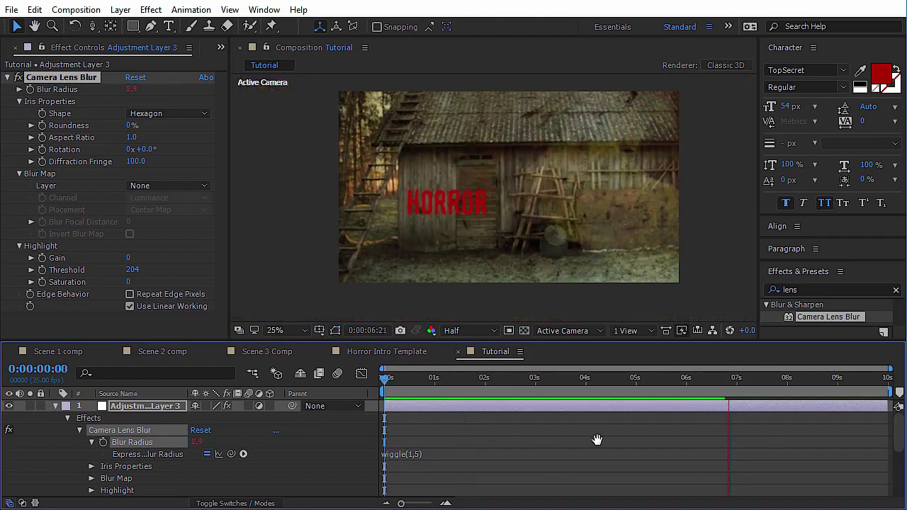
{"action": "key", "text": "space"}
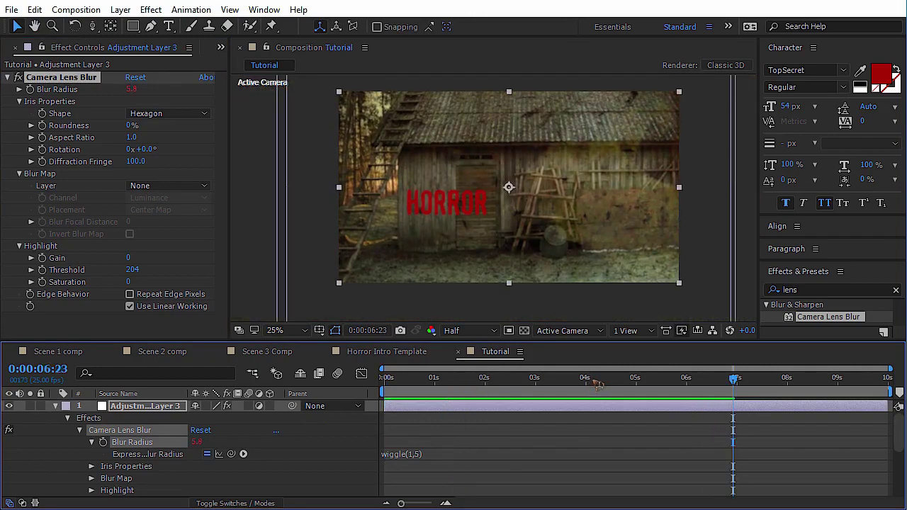
Apply the Color Correction Exposure effect to the adjustment layer.
{"action": "left_click", "coordinate": [69, 419]}
{"action": "left_click", "coordinate": [836, 291]}
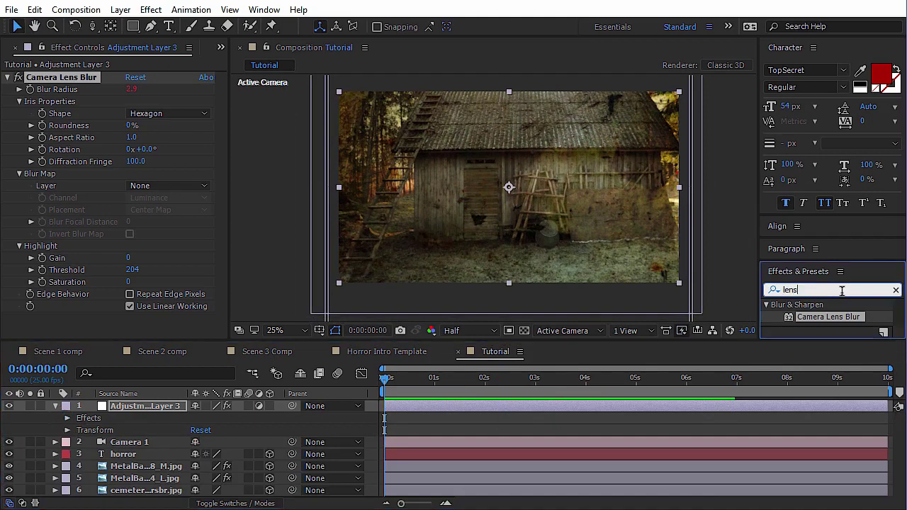
{"action": "type", "text": "exposure"}
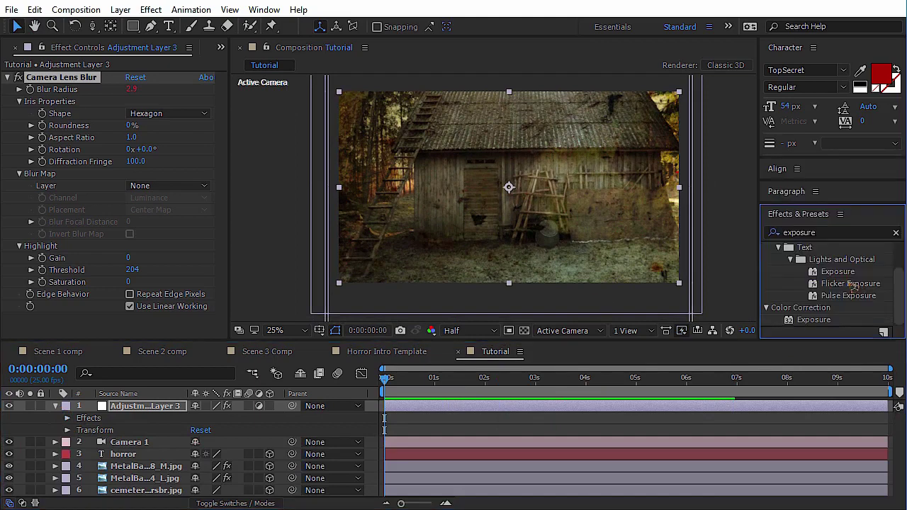
{"action": "left_click_drag", "start_coordinate": [819, 319], "coordinate": [161, 409]}
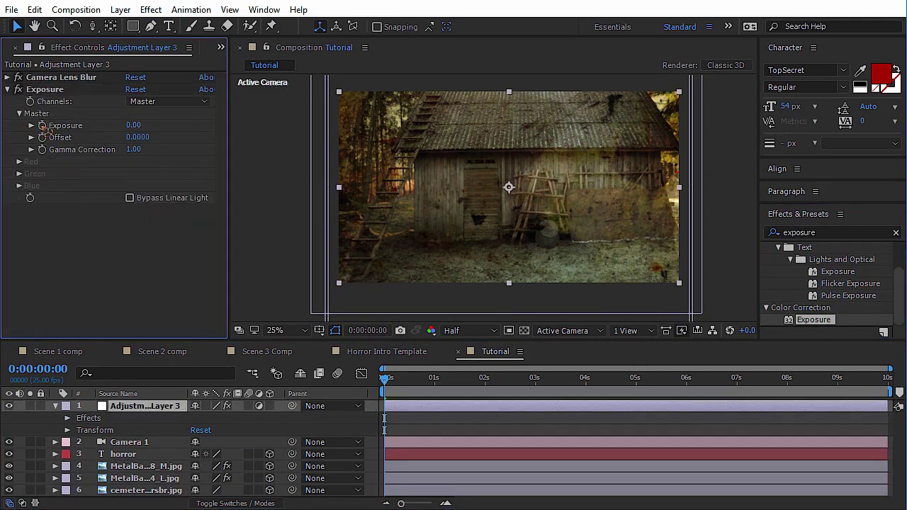
Add an expression to the Exposure effect's master Exposure value and preview the scene from the start.
{"action": "left_click", "coordinate": [42, 125], "text": "alt"}
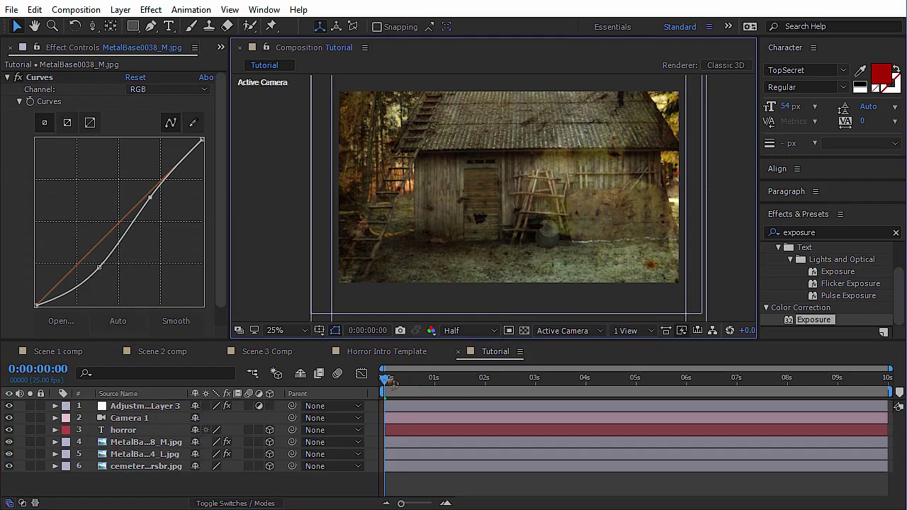
{"action": "key", "text": "space"}
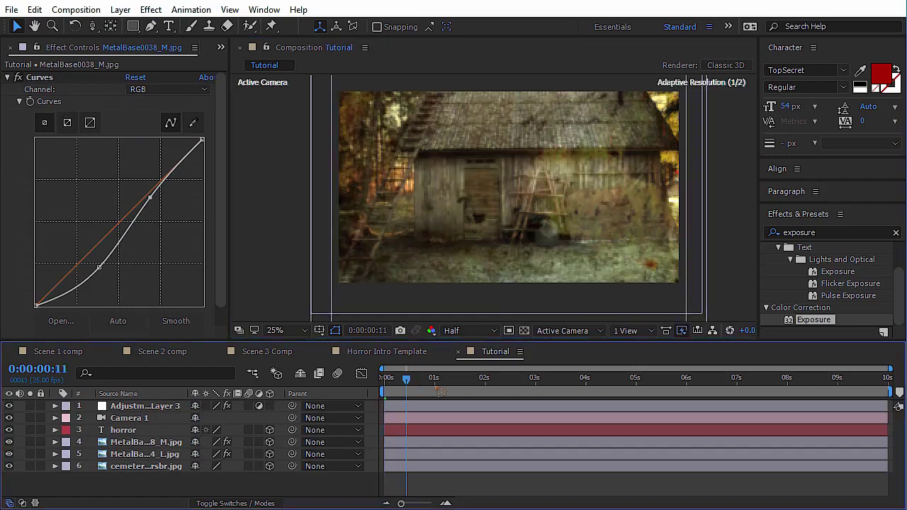
{"action": "key", "text": "space"}
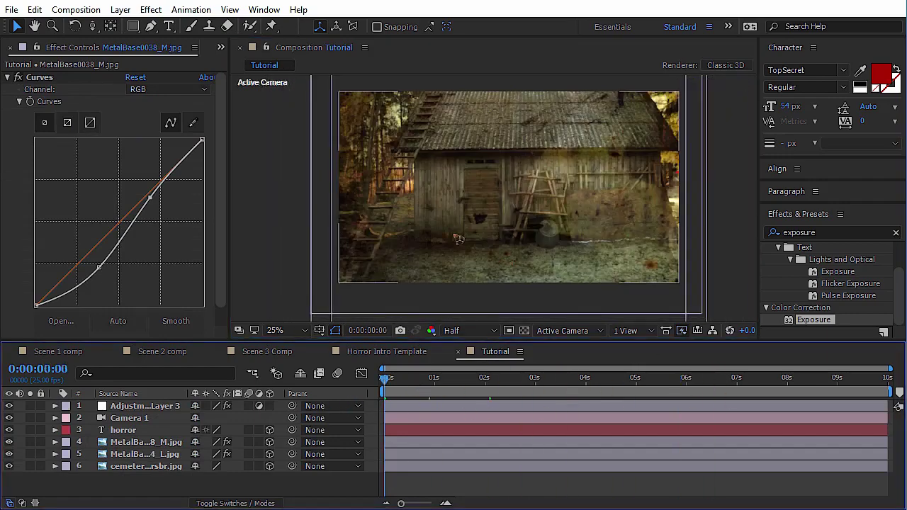
Create a black solid layer named part and apply the CC Particle World simulation effect to it.
{"action": "left_click", "coordinate": [120, 9]}
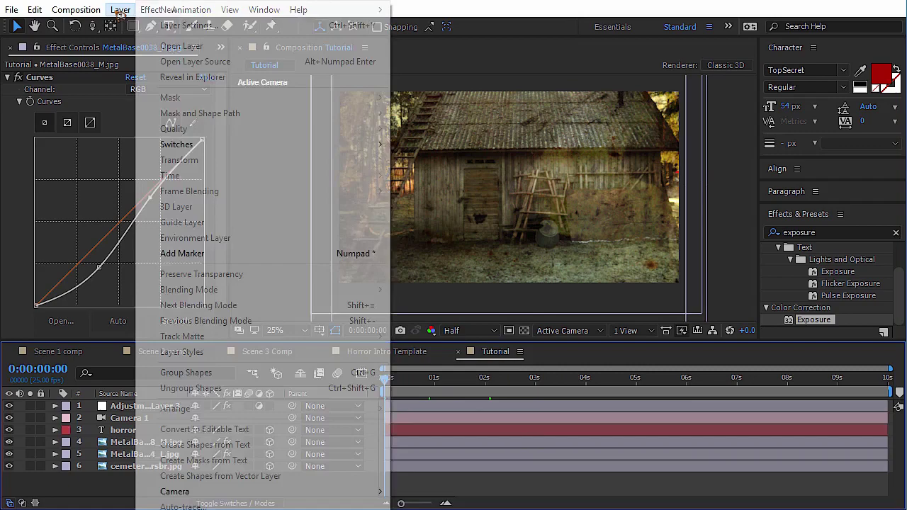
{"action": "mouse_move", "coordinate": [166, 10]}
{"action": "left_click", "coordinate": [418, 24]}
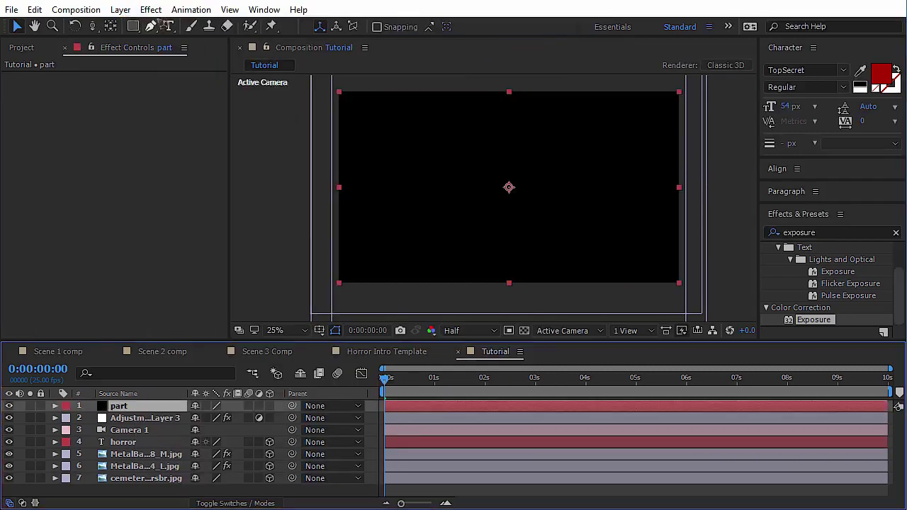
{"action": "left_click", "coordinate": [150, 9]}
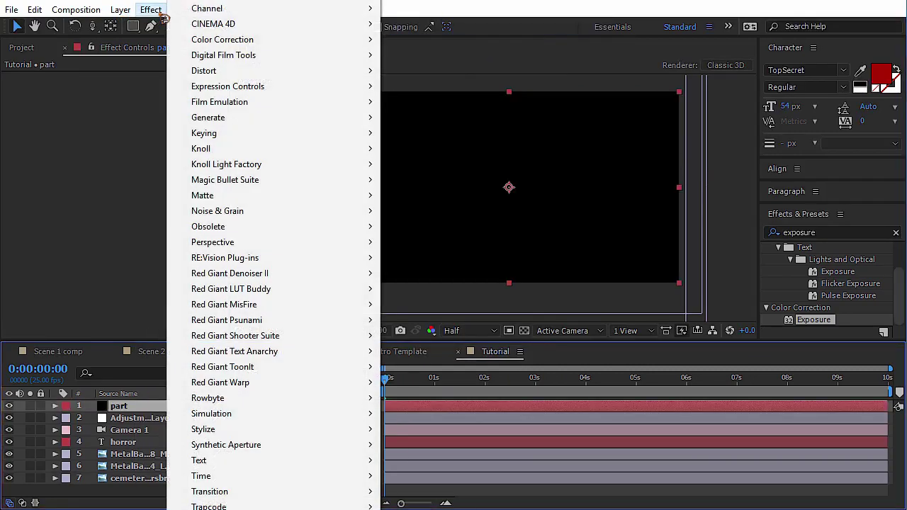
{"action": "mouse_move", "coordinate": [376, 419]}
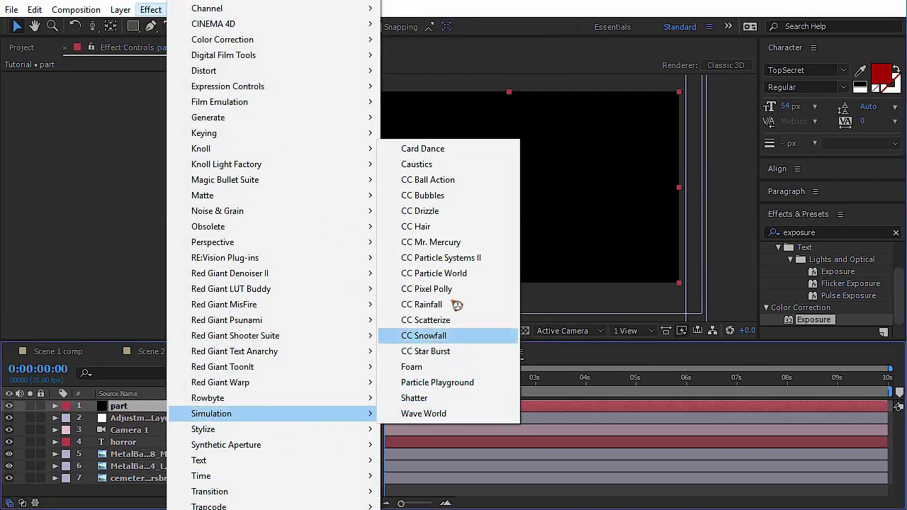
{"action": "left_click", "coordinate": [482, 273]}
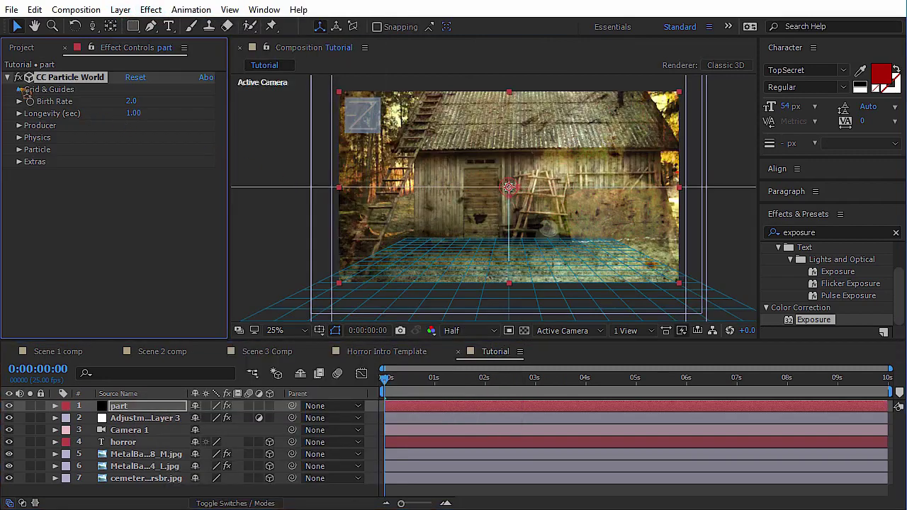
Turn off the CC Particle World guides: Position, Radius, Motion Path, Grid, Horizon and Axis Box.
{"action": "left_click", "coordinate": [20, 89]}
{"action": "left_click", "coordinate": [130, 101]}
{"action": "left_click", "coordinate": [130, 113]}
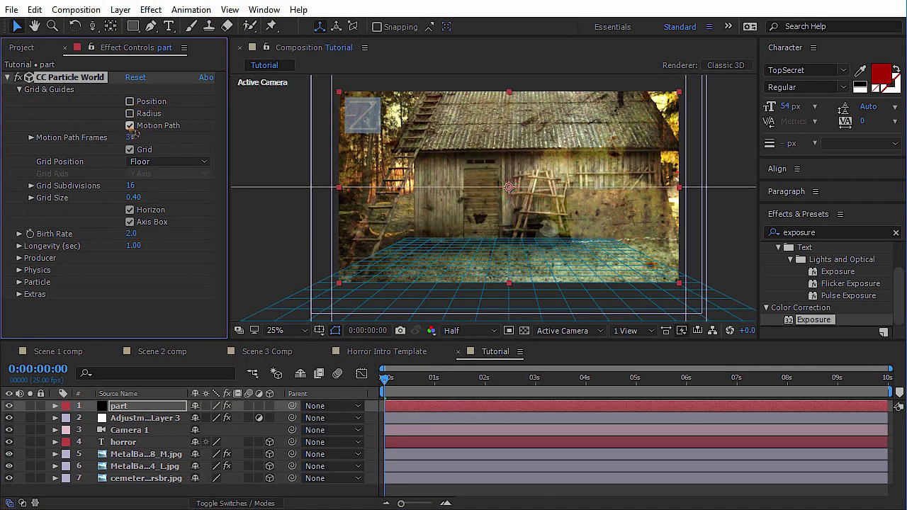
{"action": "left_click", "coordinate": [130, 126]}
{"action": "left_click", "coordinate": [130, 150]}
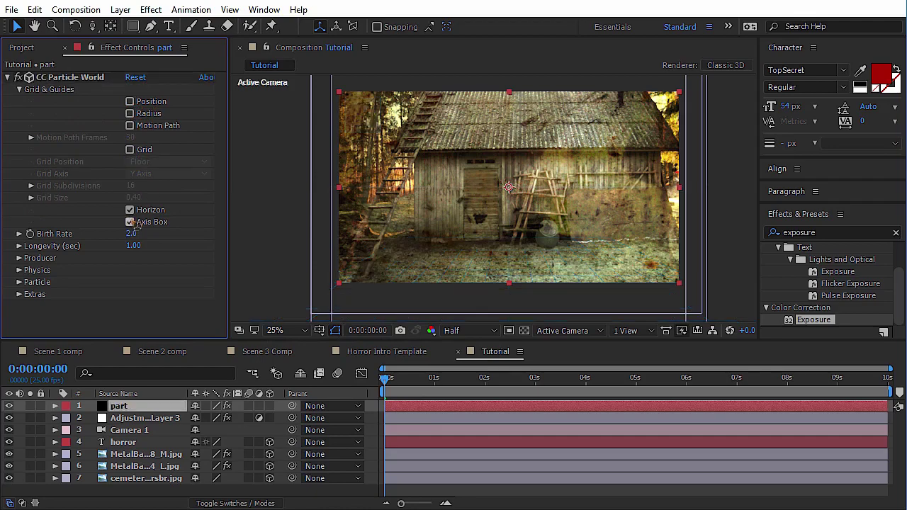
{"action": "left_click", "coordinate": [130, 222]}
{"action": "left_click", "coordinate": [130, 210]}
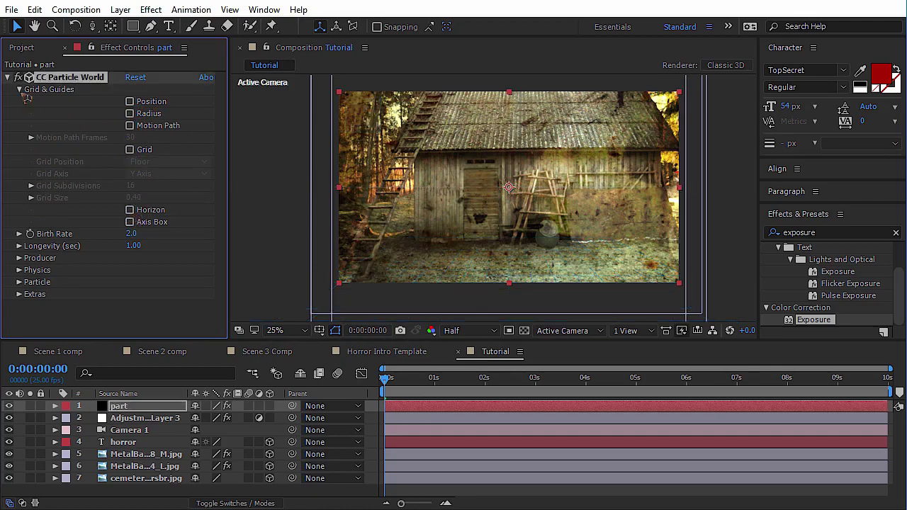
{"action": "left_click", "coordinate": [20, 91]}
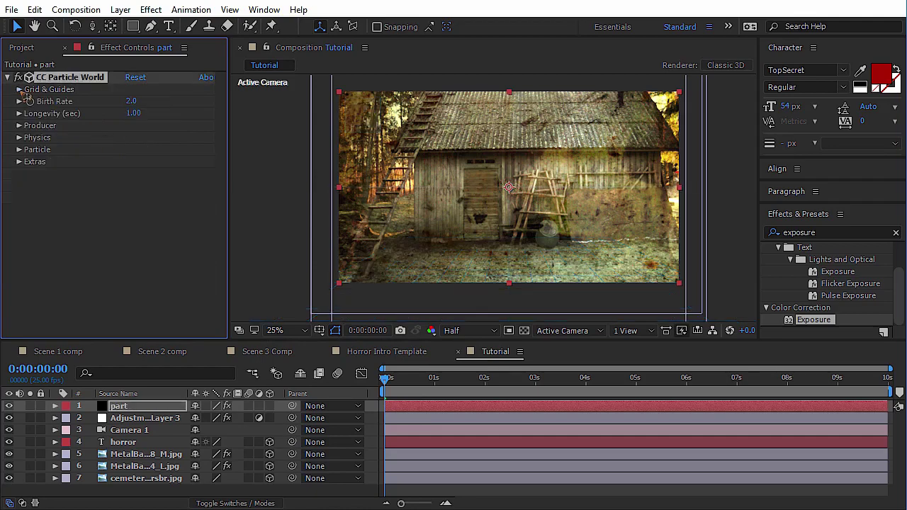
Solo the part layer at 0:00:01:02 and enlarge the particle producer's radius so the particles spread across the frame.
{"action": "left_click", "coordinate": [30, 406]}
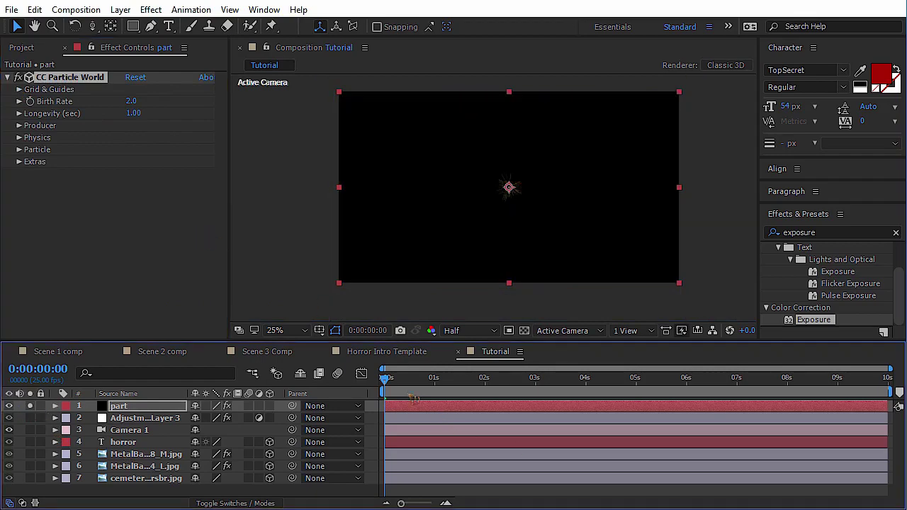
{"action": "left_click_drag", "start_coordinate": [394, 386], "coordinate": [439, 380]}
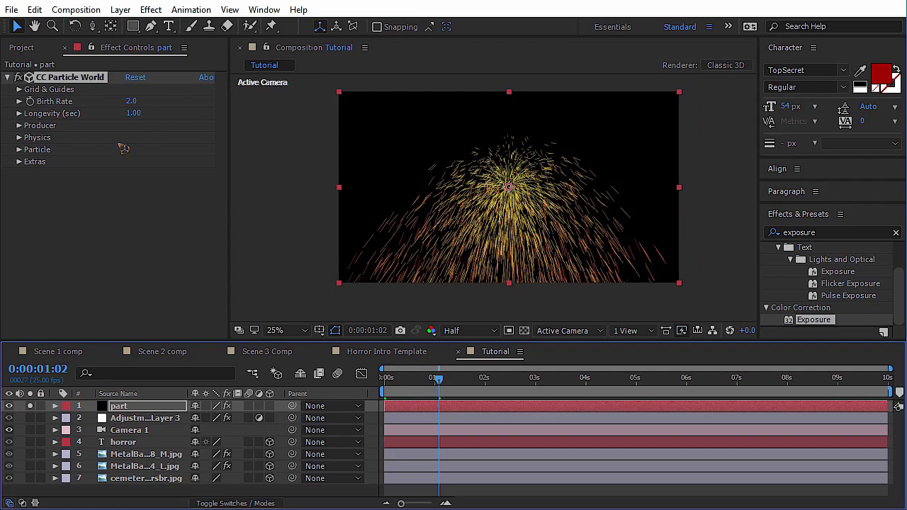
{"action": "left_click", "coordinate": [19, 125]}
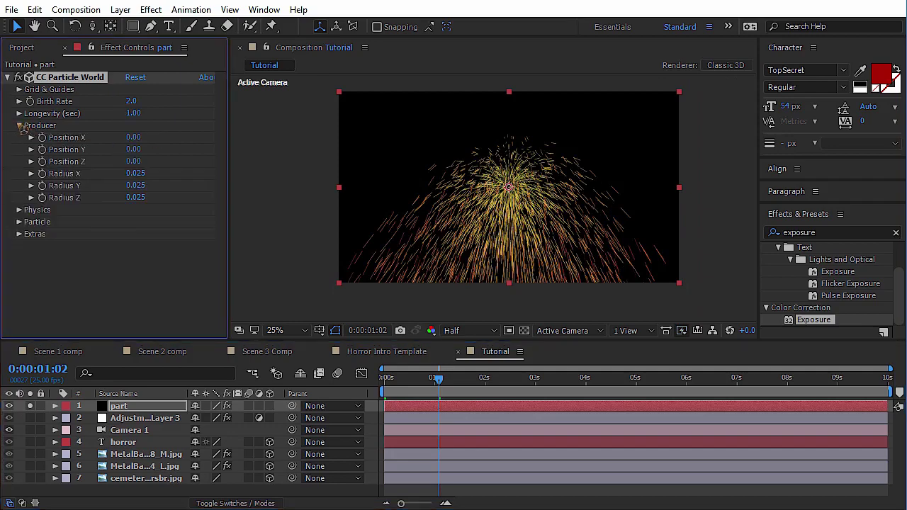
{"action": "mouse_move", "coordinate": [134, 173]}
{"action": "left_mouse_down"}
{"action": "mouse_move", "coordinate": [171, 193]}
{"action": "mouse_move", "coordinate": [170, 202]}
{"action": "mouse_move", "coordinate": [193, 204]}
{"action": "left_mouse_up"}
{"action": "left_click", "coordinate": [26, 128]}
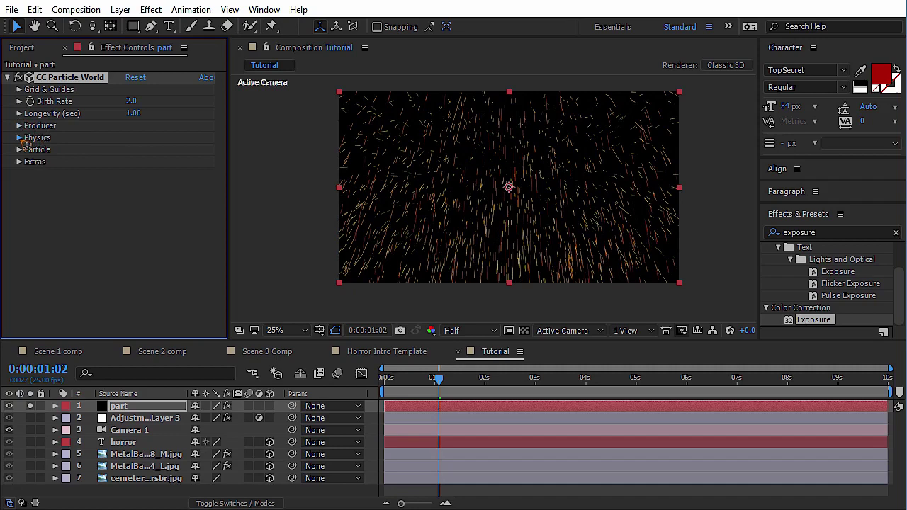
Set the particle physics animation to Cone Axis with a Velocity of 0 and preview the motion.
{"action": "left_click", "coordinate": [20, 137]}
{"action": "left_click", "coordinate": [179, 151]}
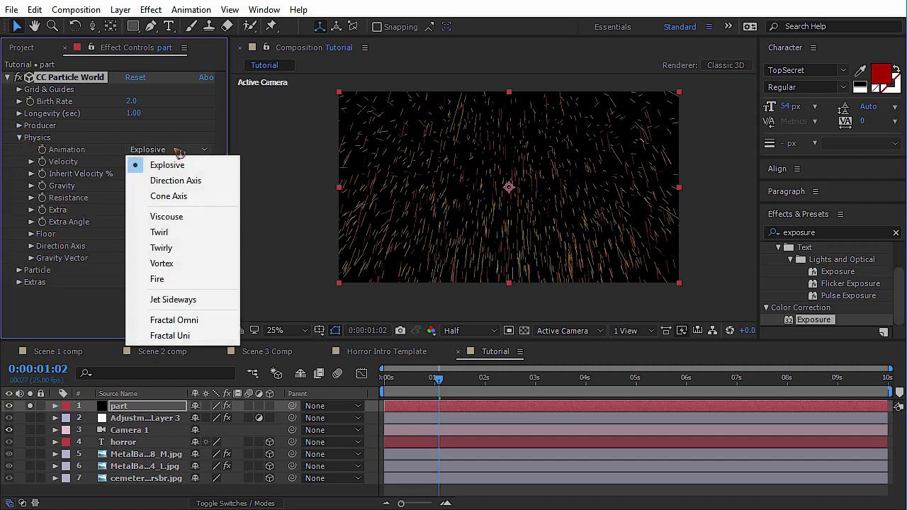
{"action": "left_click", "coordinate": [182, 198]}
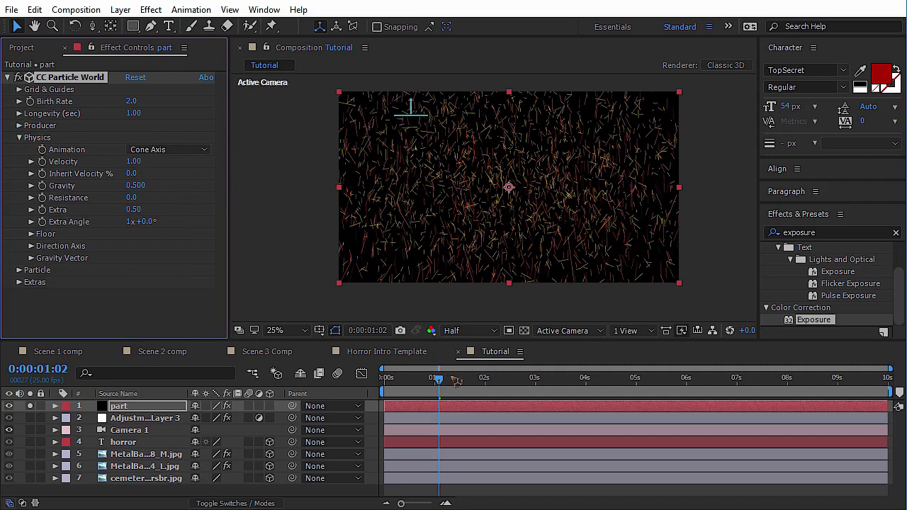
{"action": "left_click", "coordinate": [140, 162]}
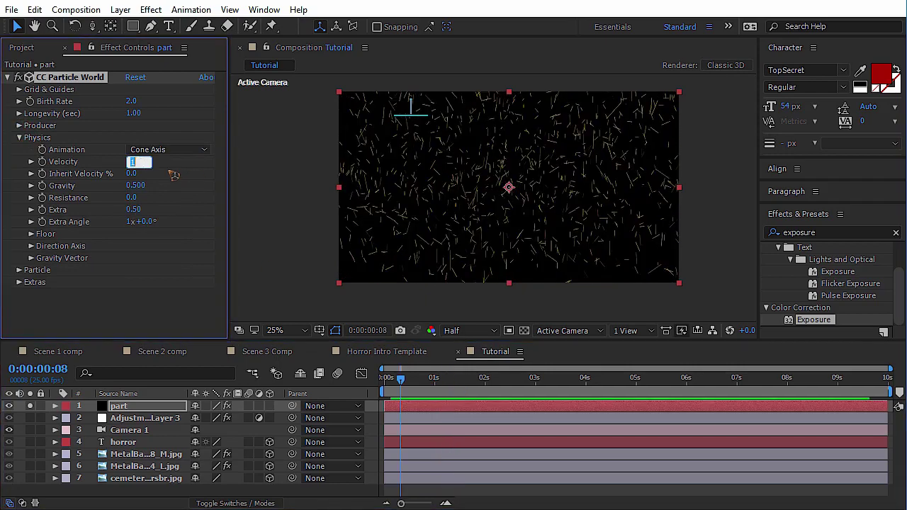
{"action": "type", "text": "0"}
{"action": "key", "text": "Return"}
{"action": "key", "text": "space"}
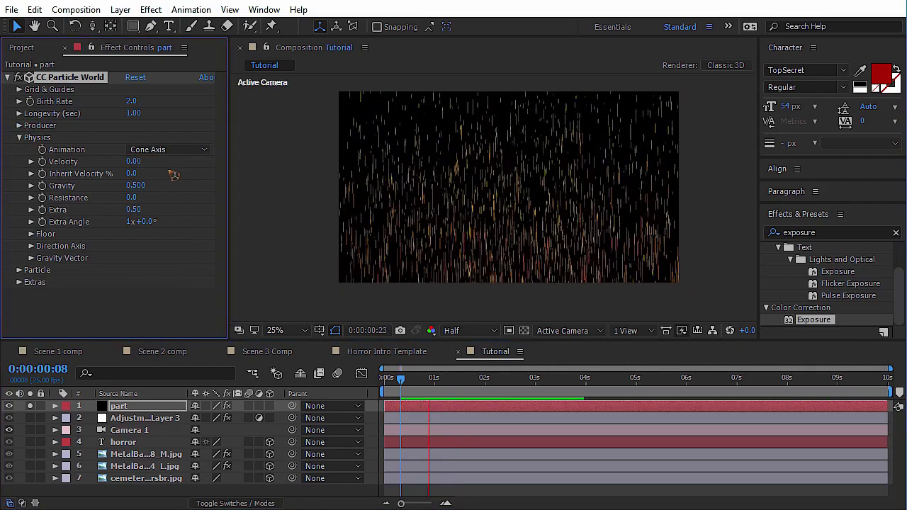
{"action": "key", "text": "space"}
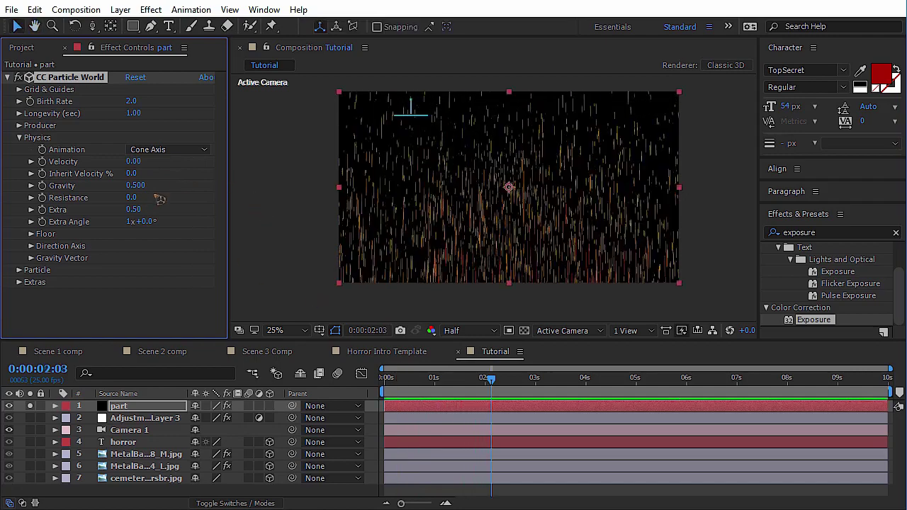
Set the particles' Gravity to -0.090 and Resistance to 1.8, previewing the motion.
{"action": "mouse_move", "coordinate": [142, 187]}
{"action": "left_mouse_down"}
{"action": "mouse_move", "coordinate": [109, 204]}
{"action": "mouse_move", "coordinate": [146, 204]}
{"action": "left_mouse_up"}
{"action": "key", "text": "space"}
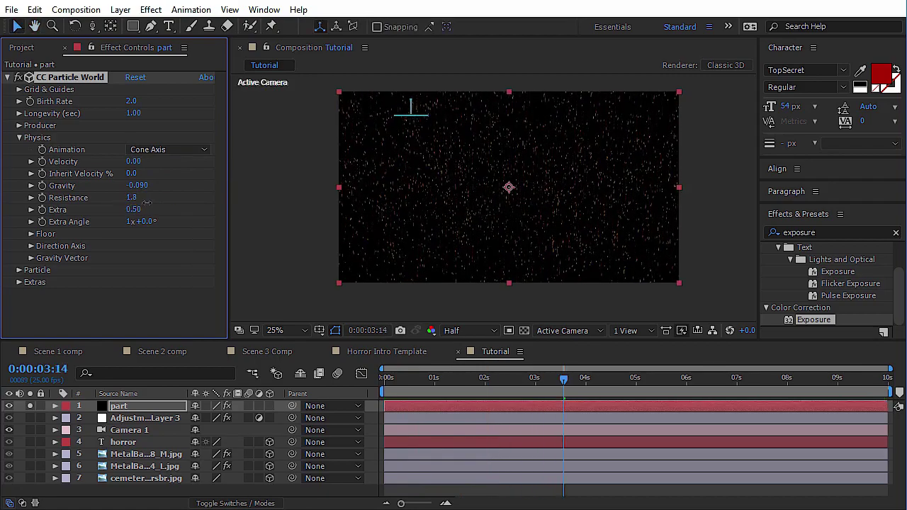
{"action": "key", "text": "space"}
{"action": "key", "text": "space"}
Raise the particles' Resistance to 2.4 and on to 3.3, previewing each value.
{"action": "left_click_drag", "start_coordinate": [135, 203], "coordinate": [139, 202]}
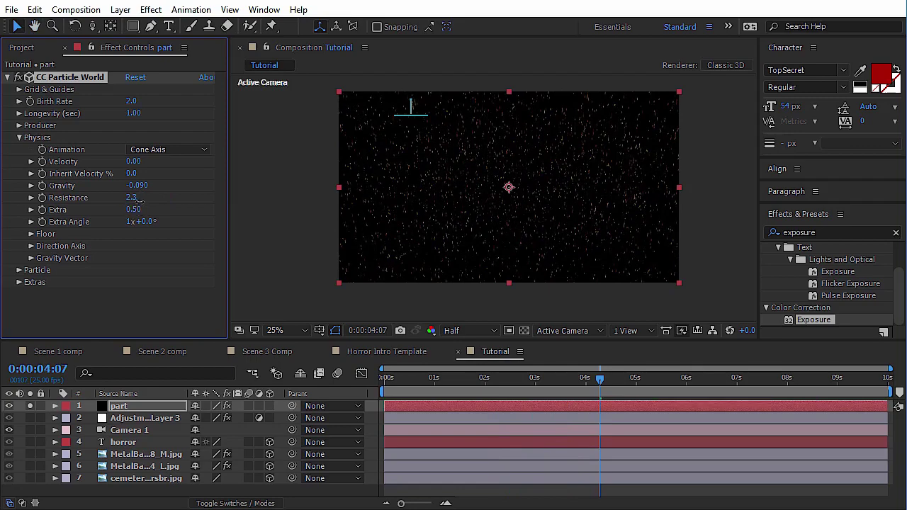
{"action": "key", "text": "space"}
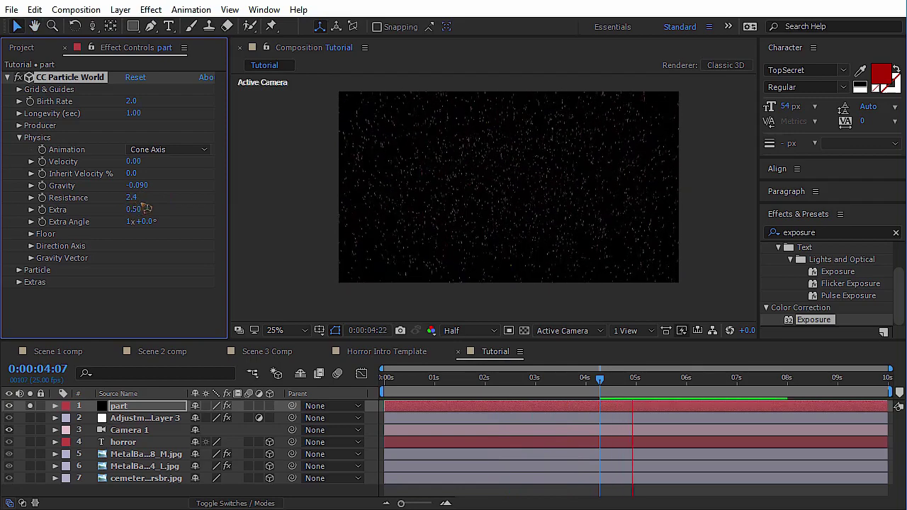
{"action": "key", "text": "space"}
{"action": "left_click_drag", "start_coordinate": [140, 204], "coordinate": [142, 201]}
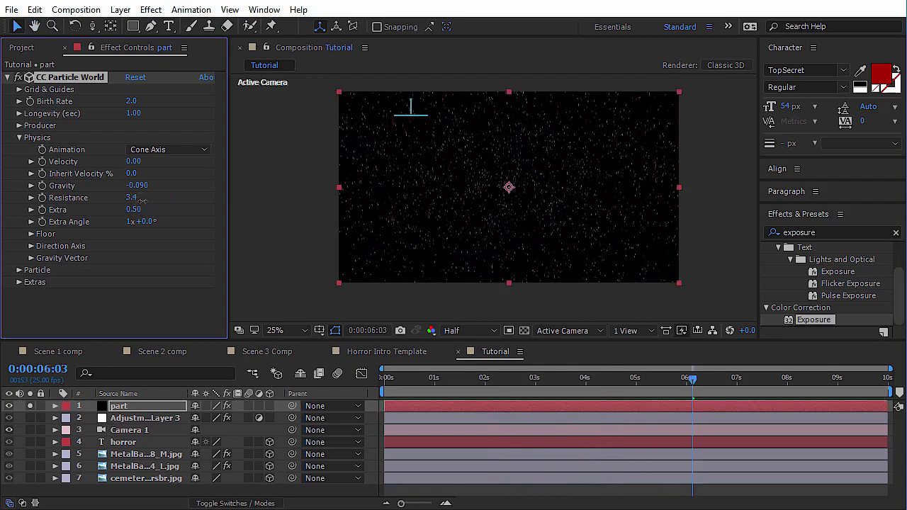
{"action": "key", "text": "space"}
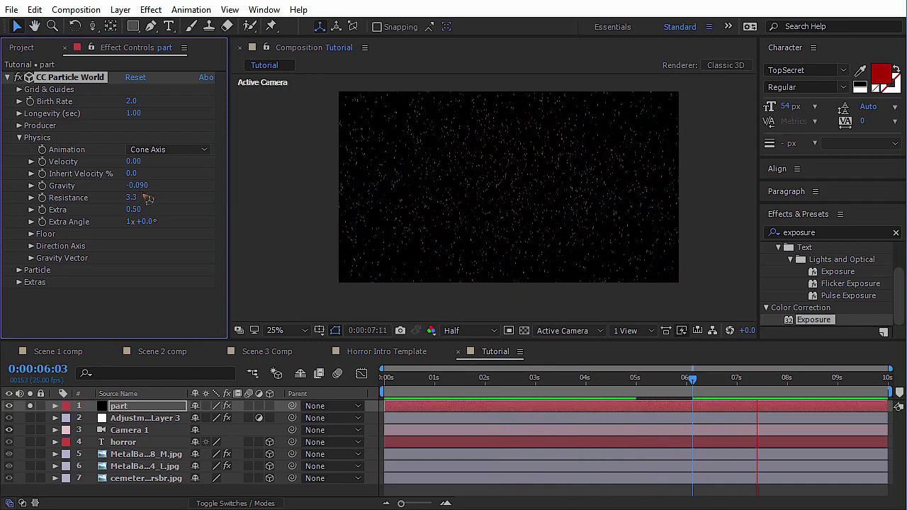
{"action": "key", "text": "space"}
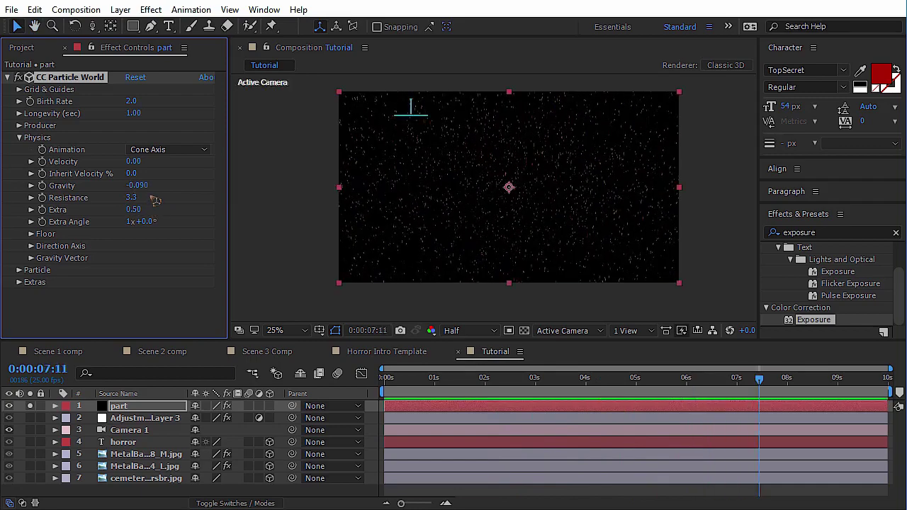
Try a particle Birth Rate of 1, reduce it to 0.5 and preview the sparser particles.
{"action": "left_click", "coordinate": [133, 102]}
{"action": "type", "text": "1"}
{"action": "key", "text": "Return"}
{"action": "left_click", "coordinate": [133, 102]}
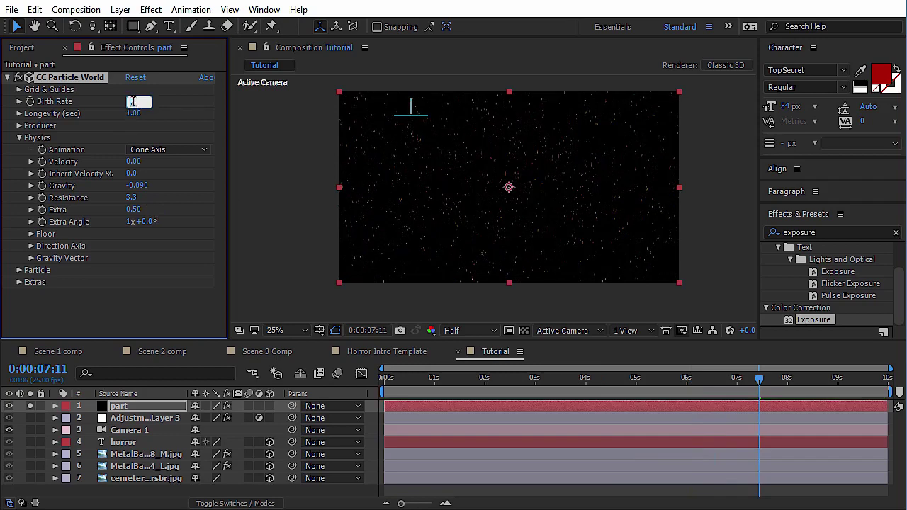
{"action": "type", "text": "0.5"}
{"action": "key", "text": "Return"}
{"action": "key", "text": "space"}
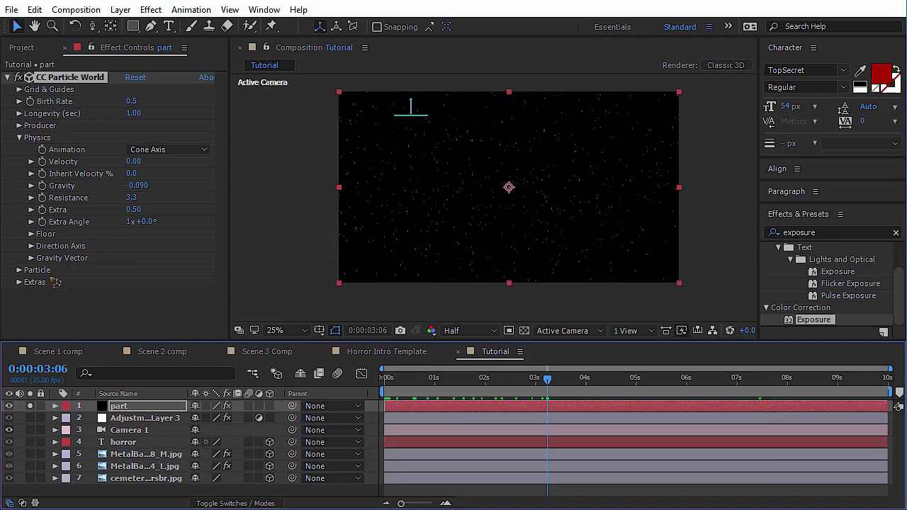
Tilt the particles' Direction Axis by setting Axis X to 0.060 and Axis Z to 0.240.
{"action": "left_click", "coordinate": [32, 246]}
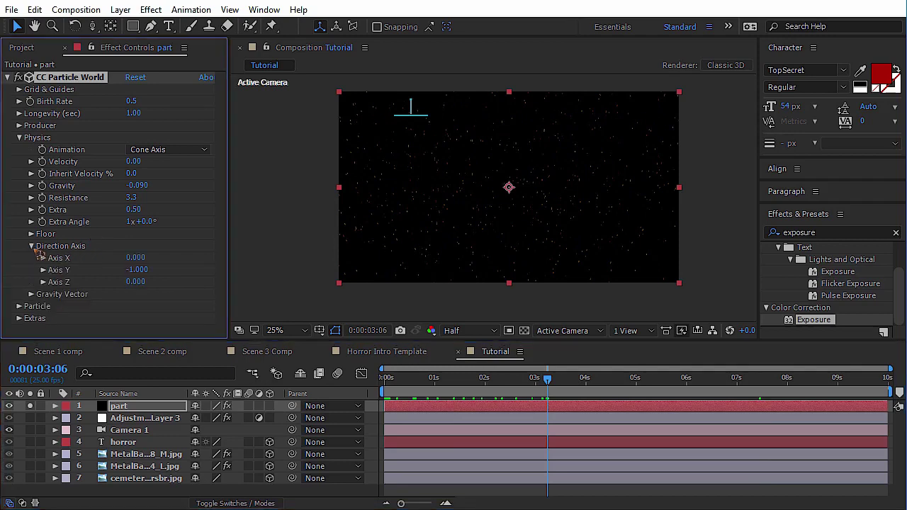
{"action": "mouse_move", "coordinate": [138, 258]}
{"action": "left_mouse_down"}
{"action": "mouse_move", "coordinate": [126, 259]}
{"action": "mouse_move", "coordinate": [151, 260]}
{"action": "left_mouse_up"}
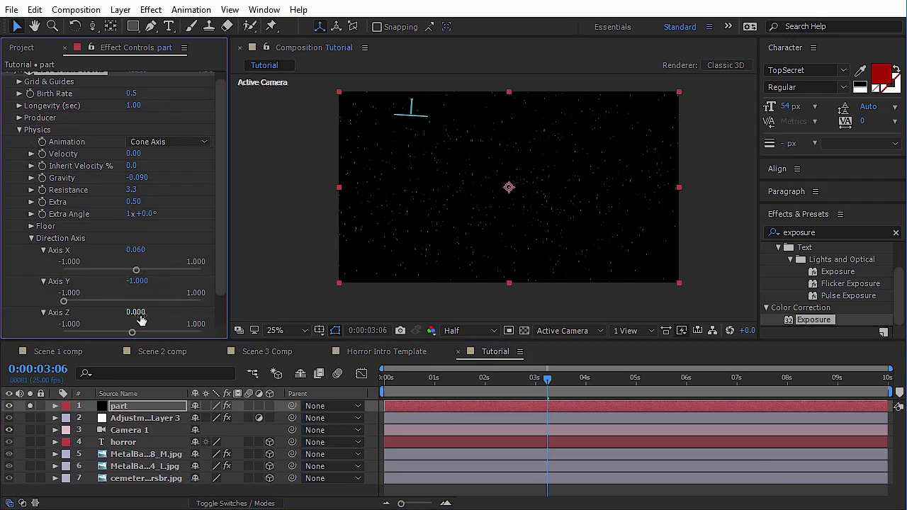
{"action": "left_click_drag", "start_coordinate": [136, 312], "coordinate": [154, 313]}
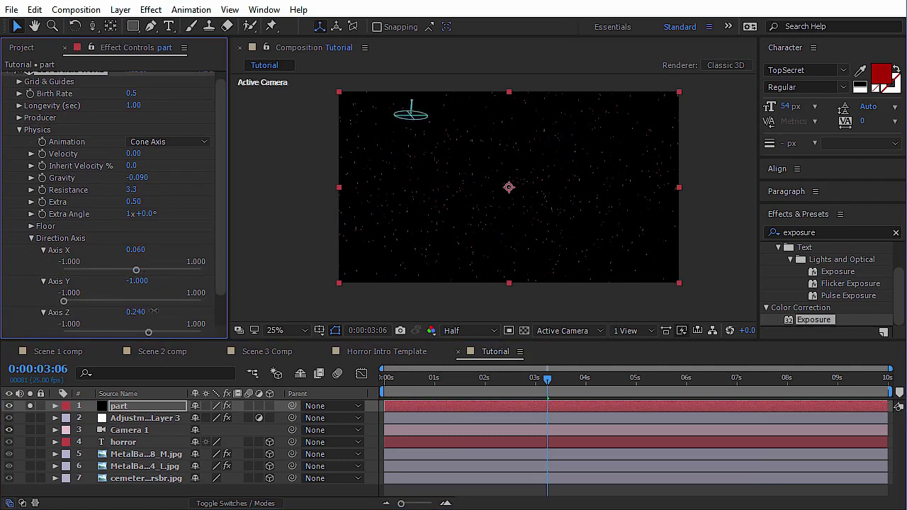
Set the particles' Direction Axis X to 0.220 and Gravity Vector X to -0.170, and preview the motion.
{"action": "left_click_drag", "start_coordinate": [139, 250], "coordinate": [152, 250]}
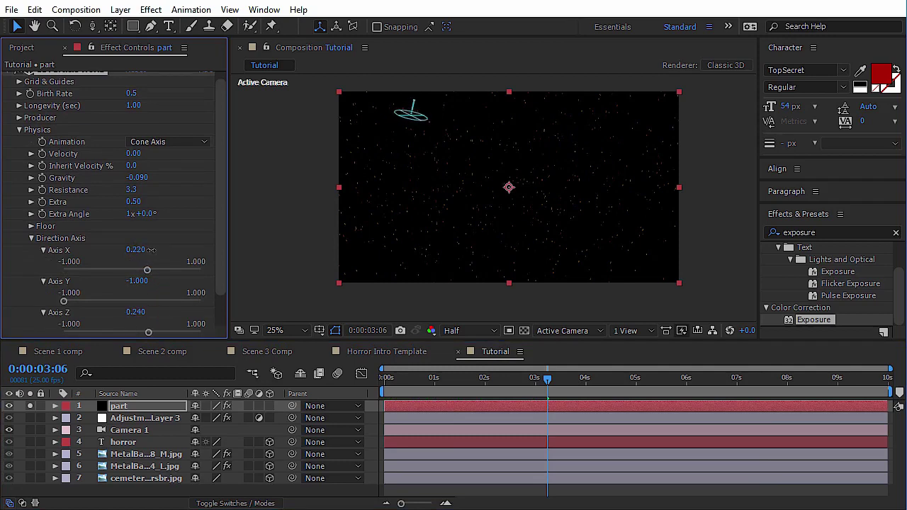
{"action": "left_click", "coordinate": [43, 250]}
{"action": "left_click", "coordinate": [32, 239]}
{"action": "left_click", "coordinate": [33, 258]}
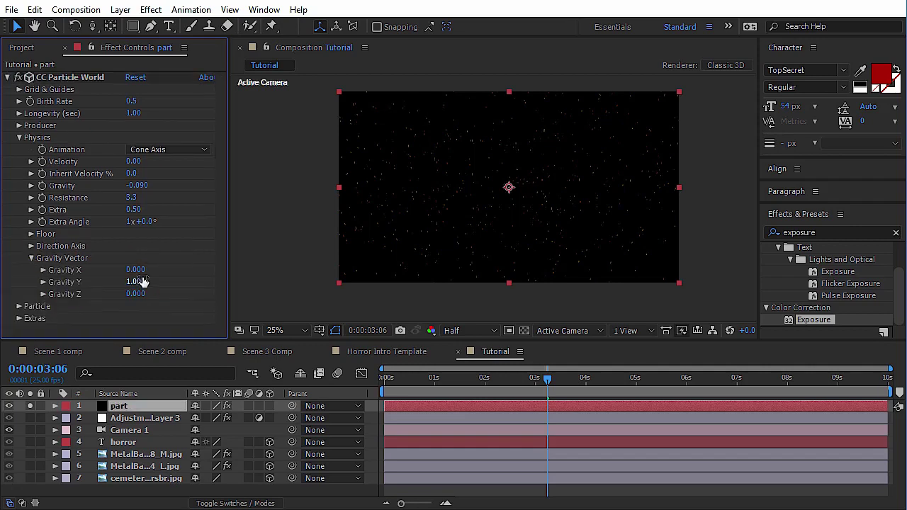
{"action": "left_click_drag", "start_coordinate": [138, 275], "coordinate": [127, 274]}
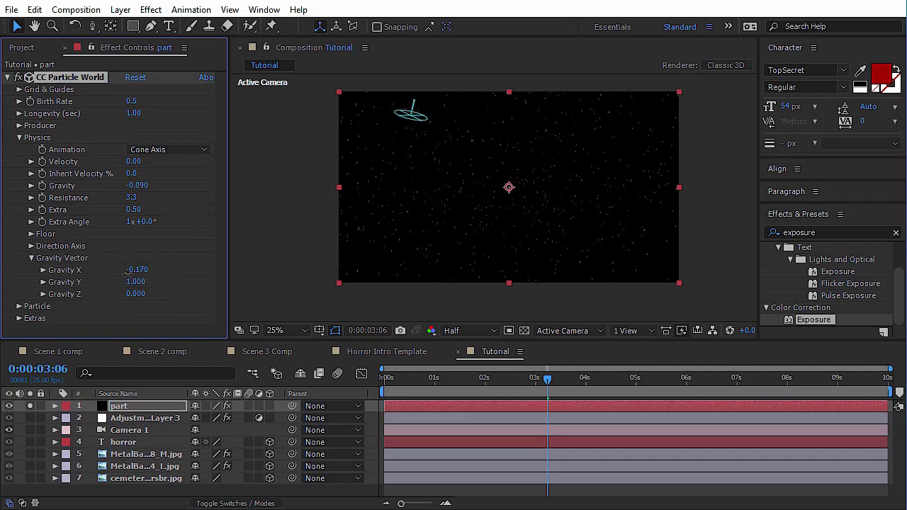
{"action": "key", "text": "space"}
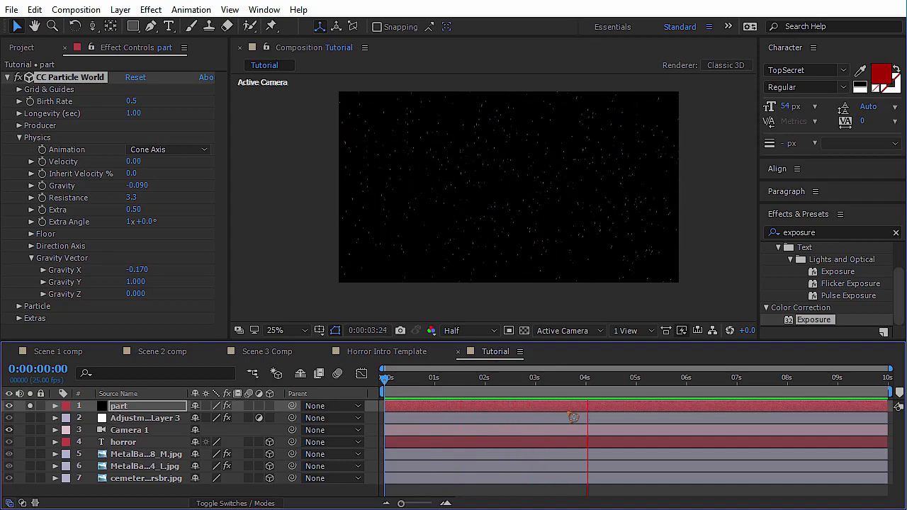
{"action": "left_click_drag", "start_coordinate": [516, 379], "coordinate": [606, 379]}
Try Shaded Sphere as the Particle Type with a Birth Size of 0.020 and a Death Size of 0.130.
{"action": "left_click", "coordinate": [21, 139]}
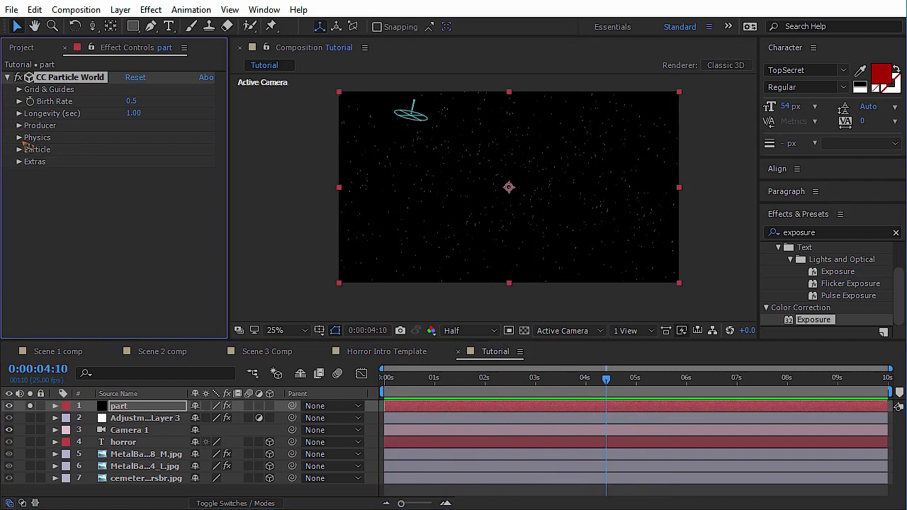
{"action": "left_click", "coordinate": [21, 150]}
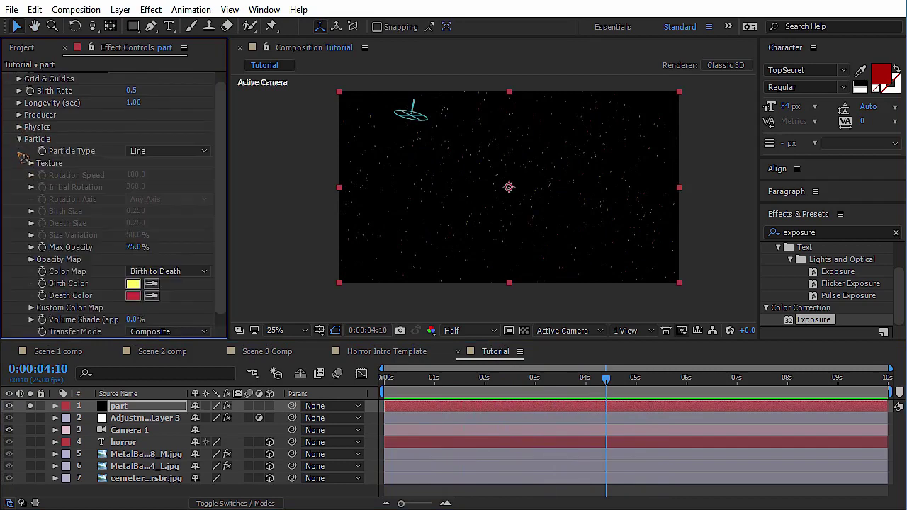
{"action": "left_click", "coordinate": [190, 156]}
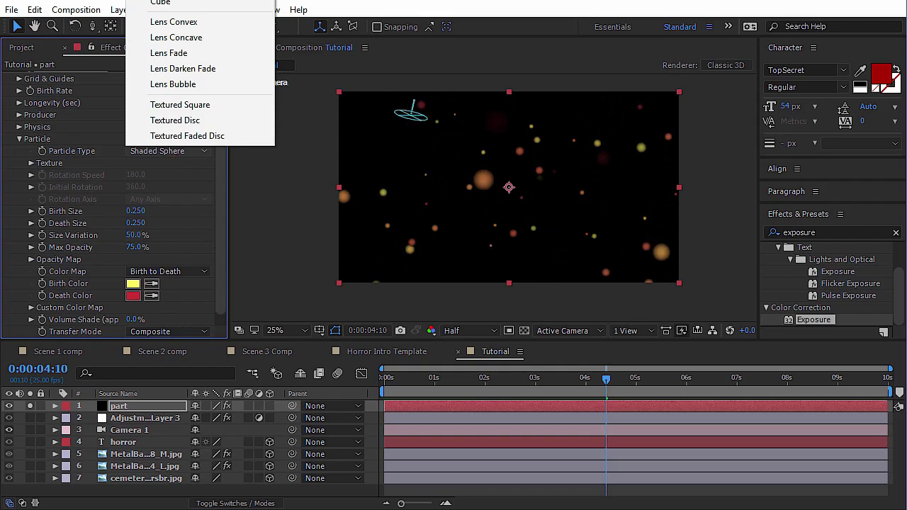
{"action": "left_click", "coordinate": [256, 225]}
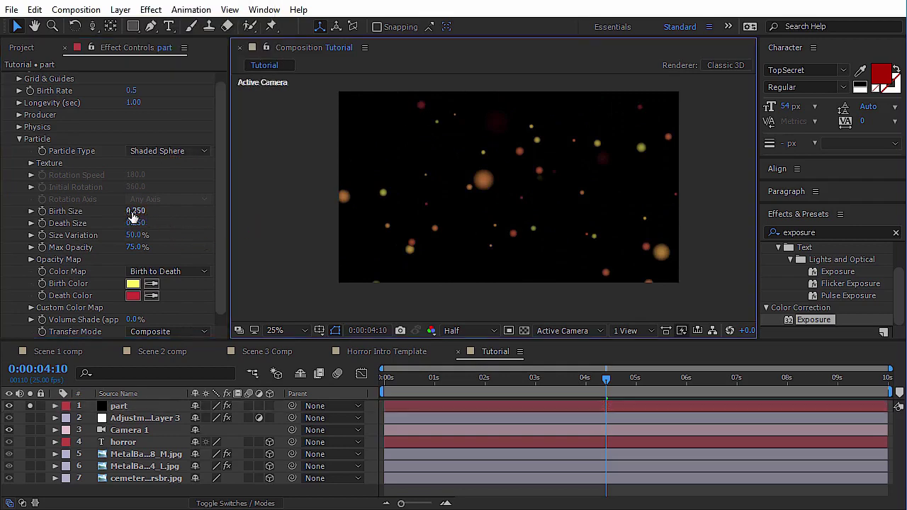
{"action": "mouse_move", "coordinate": [128, 212]}
{"action": "left_mouse_down"}
{"action": "mouse_move", "coordinate": [115, 212]}
{"action": "mouse_move", "coordinate": [129, 224]}
{"action": "left_mouse_up"}
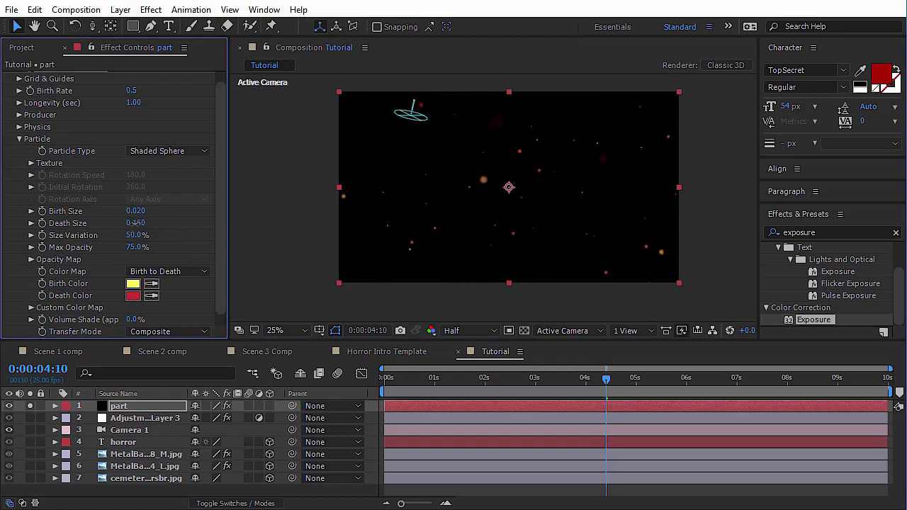
Change the Particle Type to Faded Sphere and set Birth Size to 0.190 and Death Size to 0.170.
{"action": "left_click", "coordinate": [169, 152]}
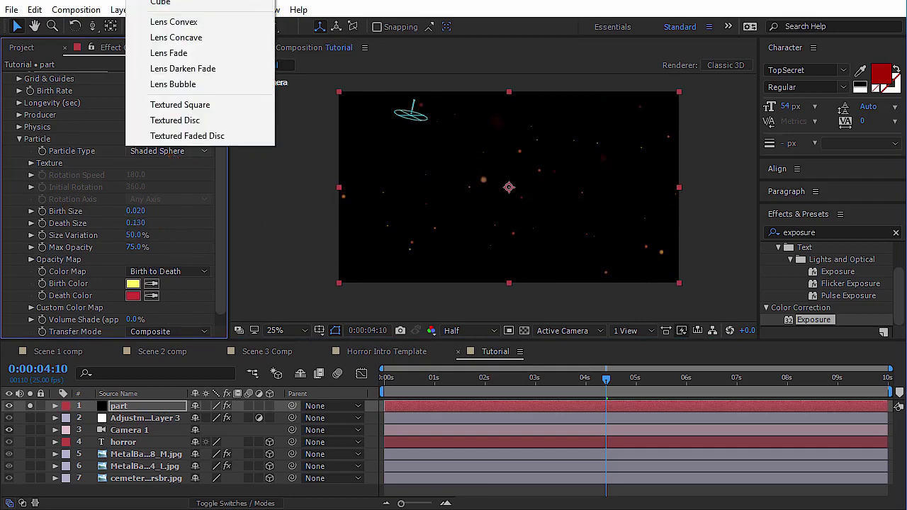
{"action": "left_click", "coordinate": [170, 2]}
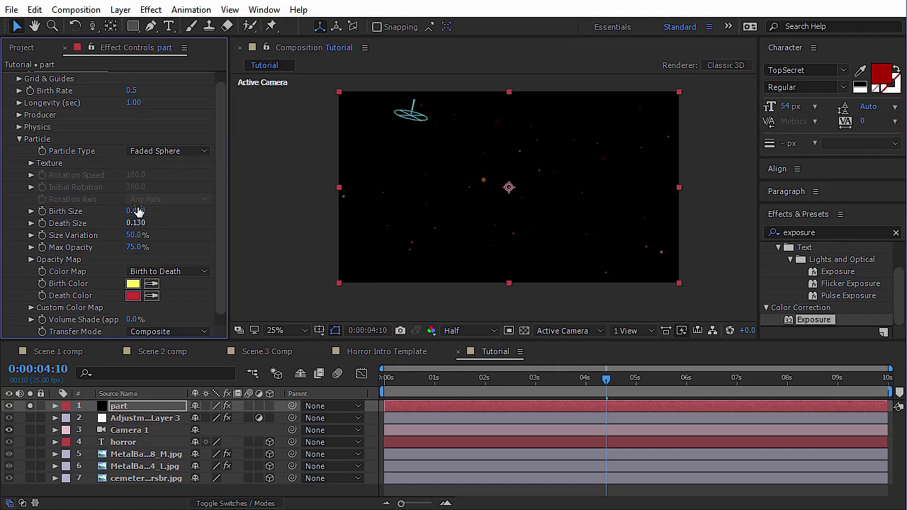
{"action": "left_click", "coordinate": [174, 151]}
{"action": "left_click", "coordinate": [233, 236]}
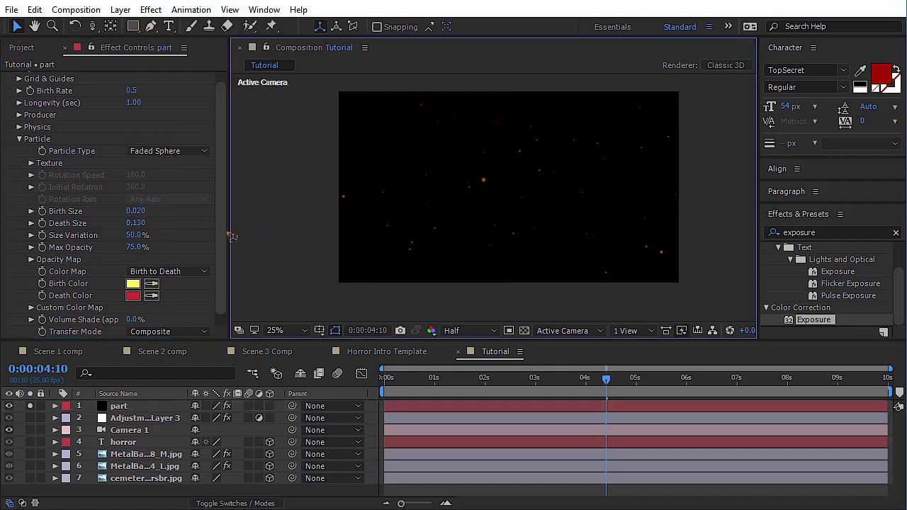
{"action": "left_click_drag", "start_coordinate": [137, 212], "coordinate": [153, 223]}
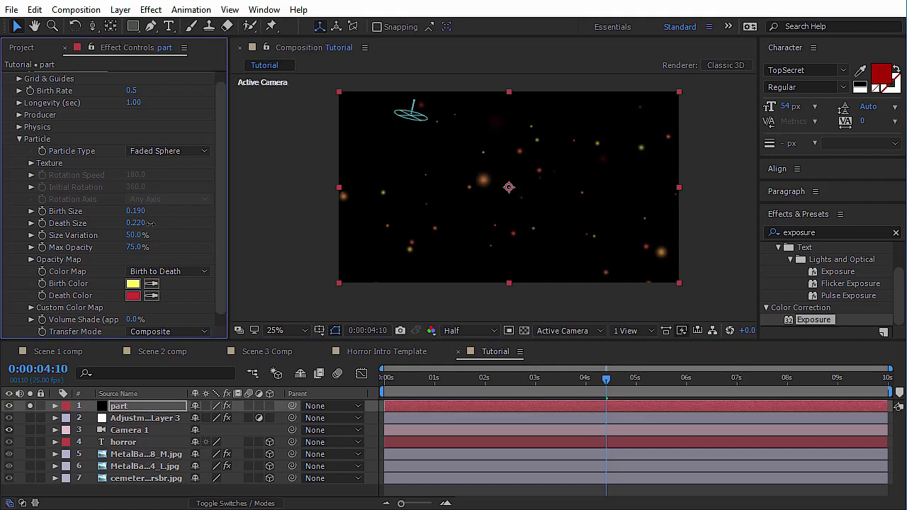
Unsolo the part layer and set its Birth Rate to 0.2, reviewing the particles over the full scene.
{"action": "left_click", "coordinate": [29, 406]}
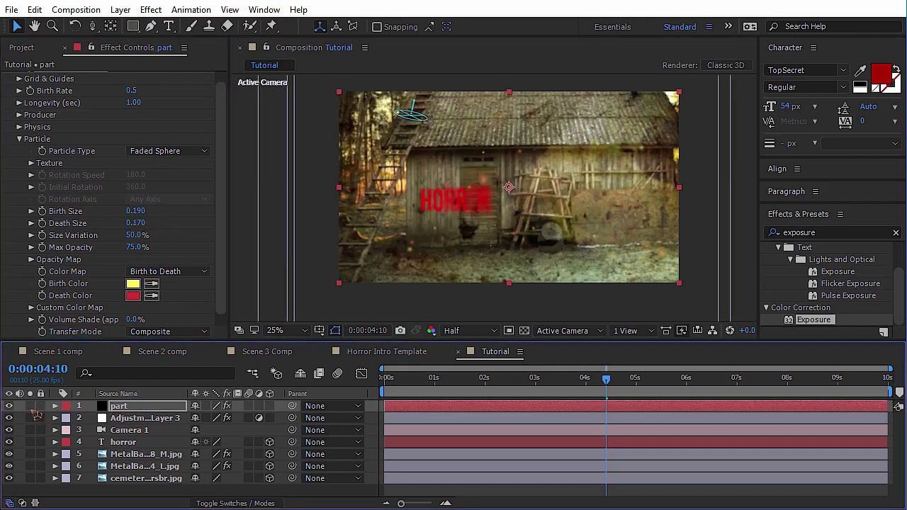
{"action": "left_click", "coordinate": [612, 380]}
{"action": "left_click_drag", "start_coordinate": [617, 383], "coordinate": [385, 383]}
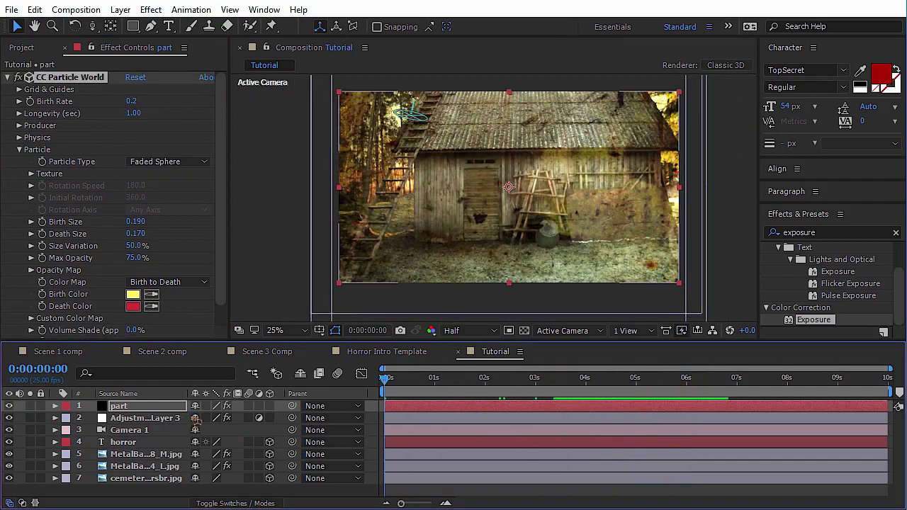
Set the part layer's blending mode to Add and preview the composition.
{"action": "key", "text": "F4"}
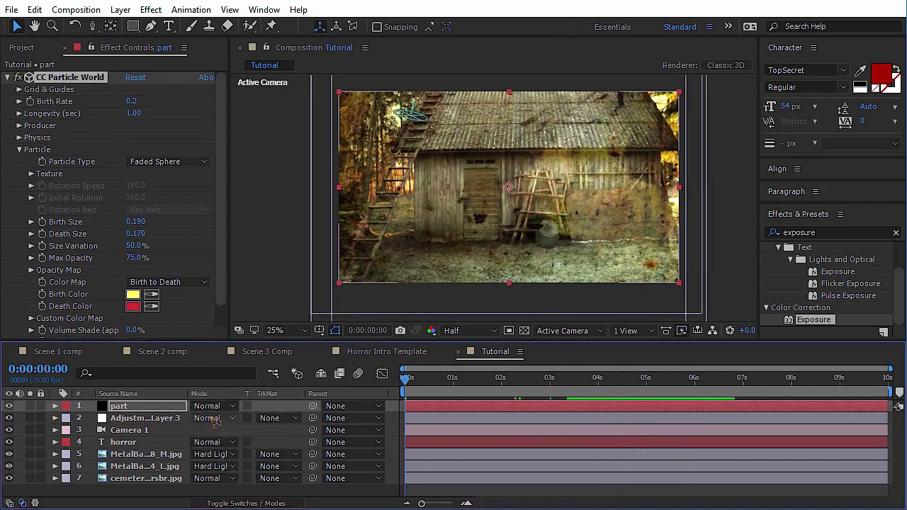
{"action": "left_click", "coordinate": [177, 407]}
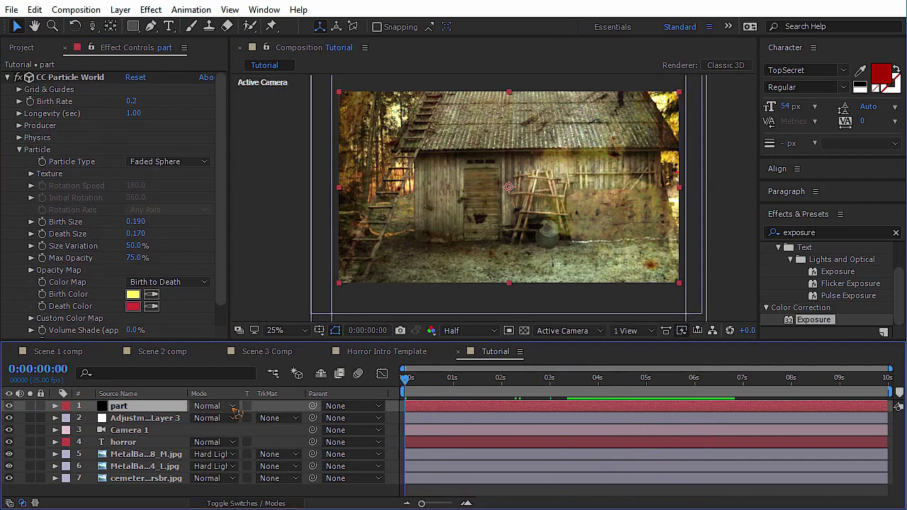
{"action": "left_click", "coordinate": [235, 410]}
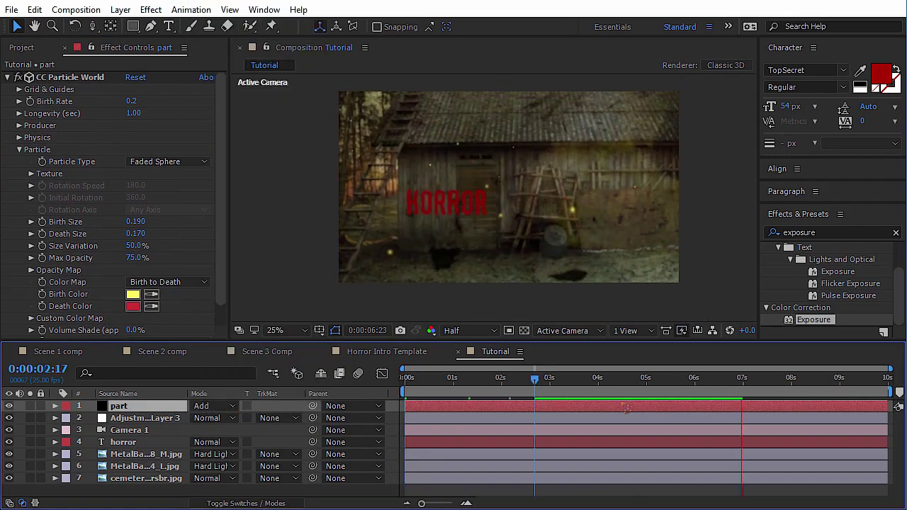
{"action": "key", "text": "space"}
{"action": "left_click_drag", "start_coordinate": [581, 383], "coordinate": [336, 405]}
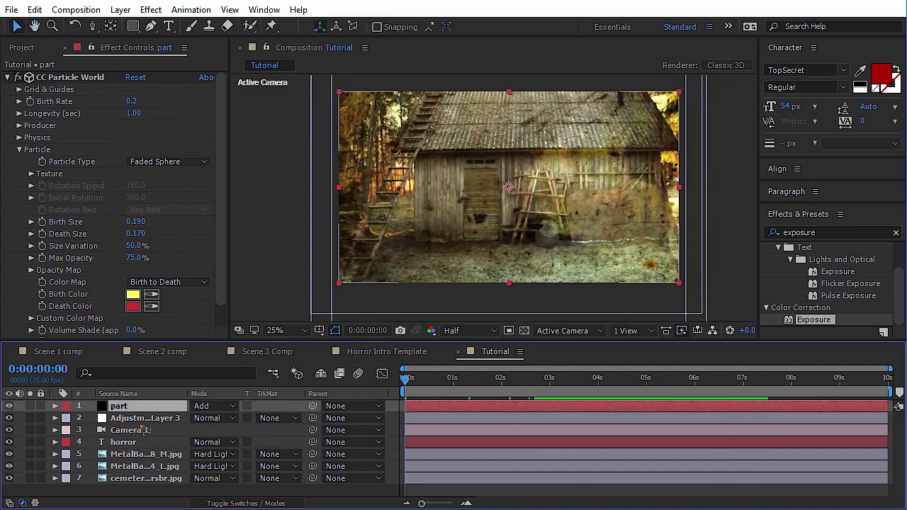
Create a new adjustment layer above all other layers and rename it cc.
{"action": "left_click", "coordinate": [119, 10]}
{"action": "mouse_move", "coordinate": [213, 9]}
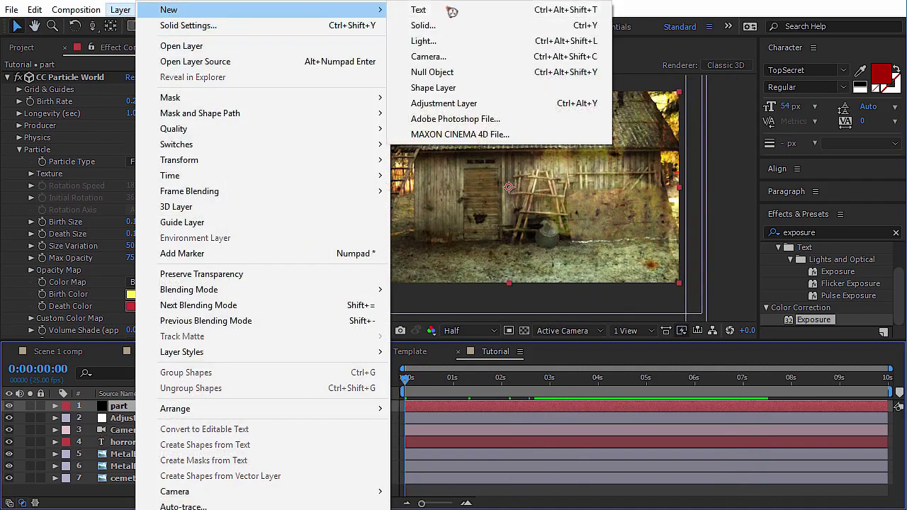
{"action": "left_click", "coordinate": [484, 103]}
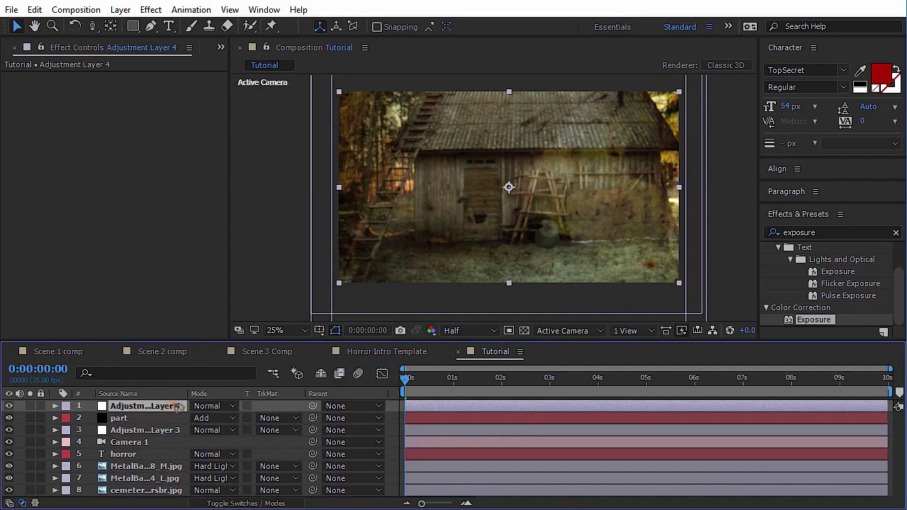
{"action": "key", "text": "Return"}
{"action": "type", "text": "cc"}
{"action": "key", "text": "Return"}
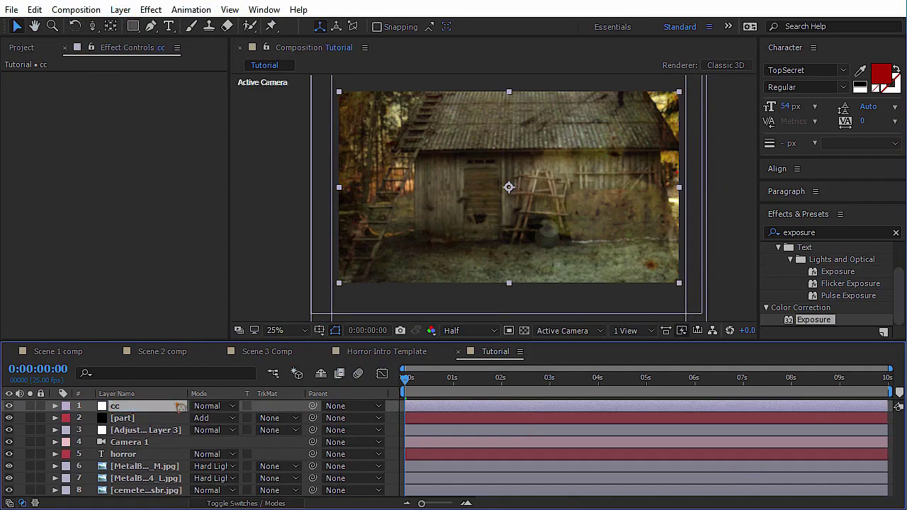
Apply the Curves and Tint effects to the cc layer and reduce Amount to Tint until most colour returns.
{"action": "left_click", "coordinate": [150, 10]}
{"action": "mouse_move", "coordinate": [222, 39]}
{"action": "left_click", "coordinate": [414, 288]}
{"action": "left_click", "coordinate": [150, 9]}
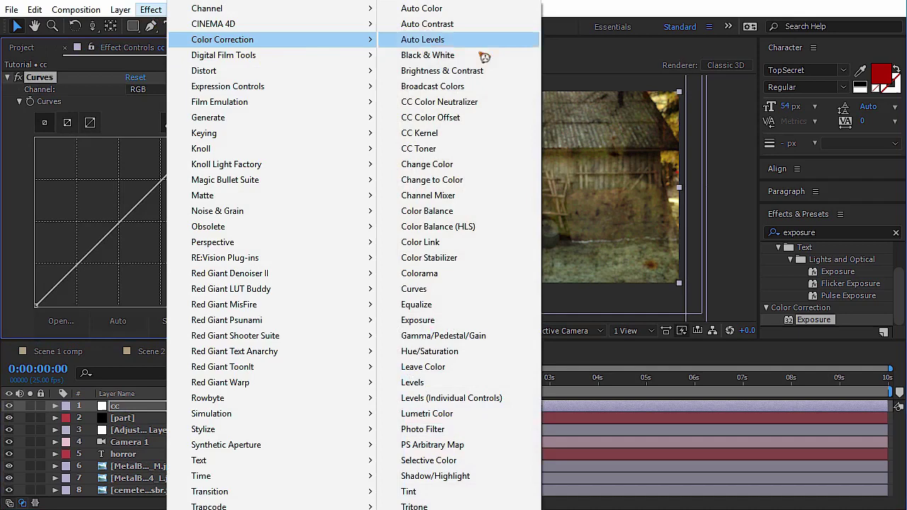
{"action": "left_click", "coordinate": [453, 494]}
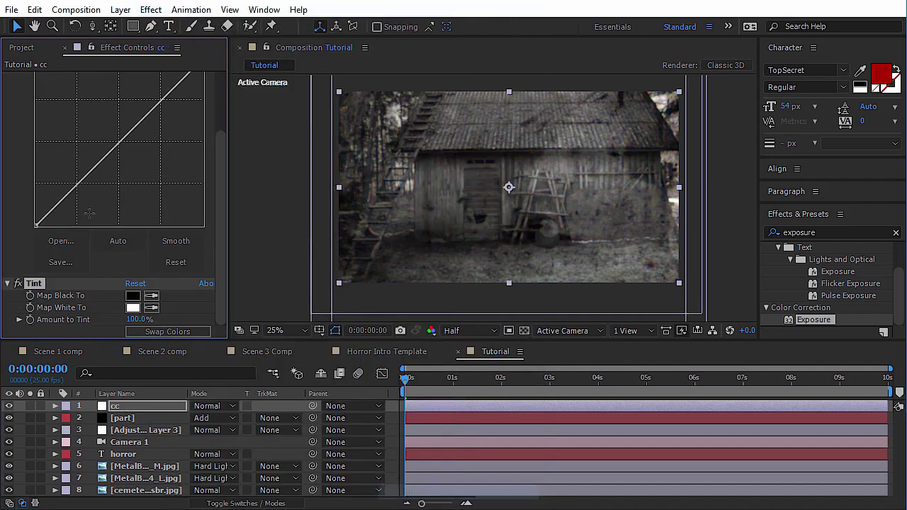
{"action": "left_click_drag", "start_coordinate": [139, 320], "coordinate": [87, 325]}
Darken the shadows with a slight contrast bend in the cc layer's RGB curve and lower the Red channel's midtones.
{"action": "scroll", "coordinate": [97, 259], "scroll_direction": "up", "scroll_amount": 2}
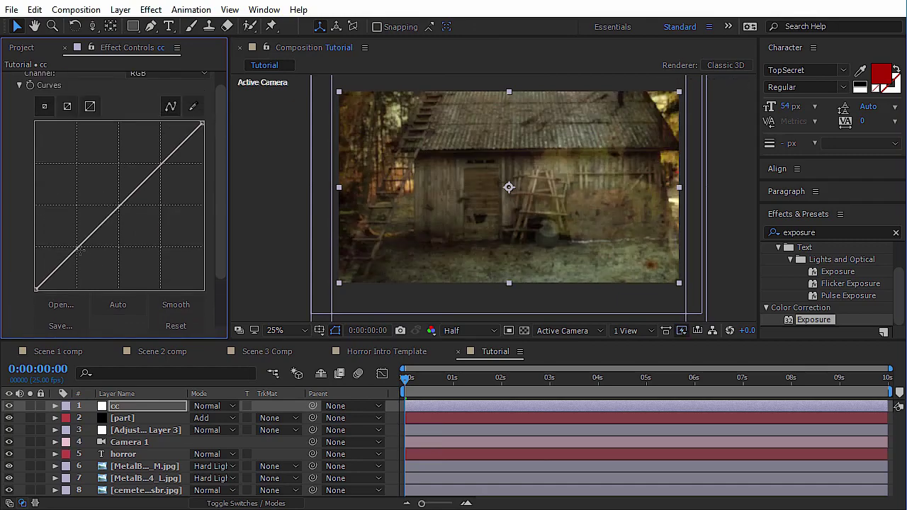
{"action": "mouse_move", "coordinate": [80, 250]}
{"action": "left_mouse_down"}
{"action": "mouse_move", "coordinate": [87, 260]}
{"action": "mouse_move", "coordinate": [82, 250]}
{"action": "left_mouse_up"}
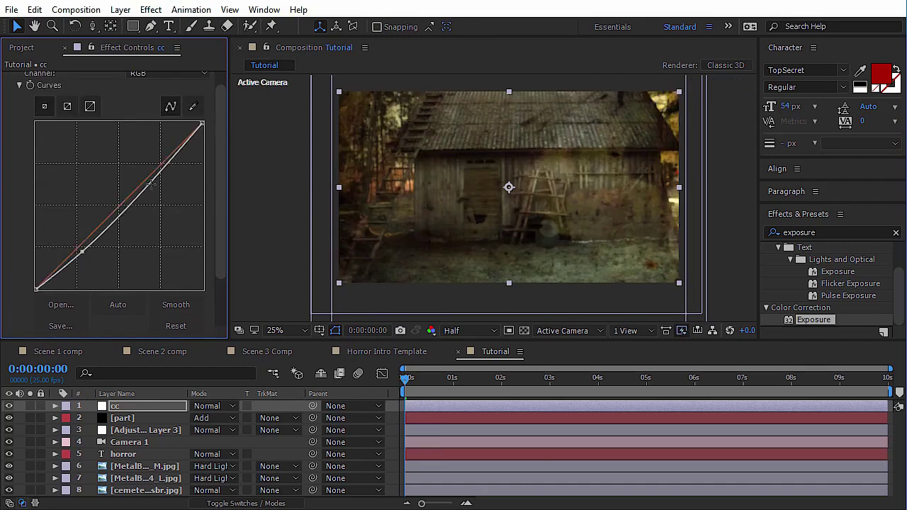
{"action": "left_click_drag", "start_coordinate": [151, 185], "coordinate": [147, 182]}
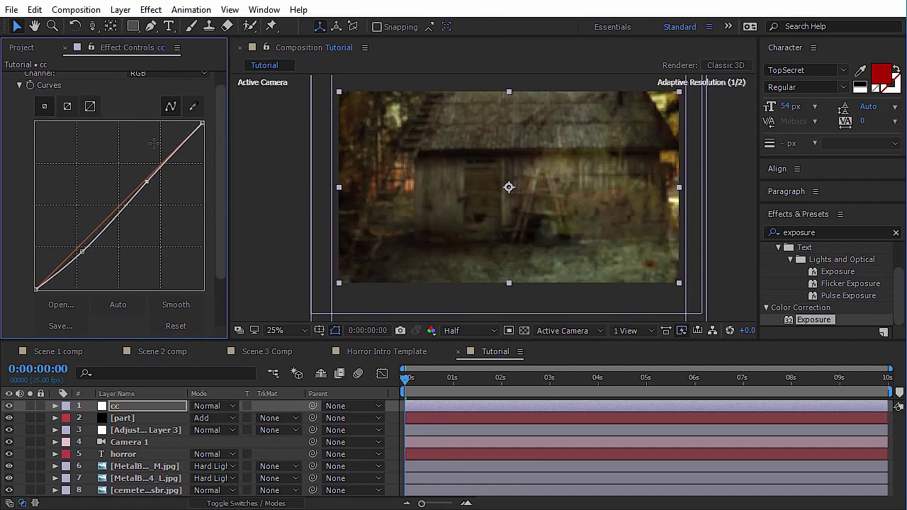
{"action": "left_click", "coordinate": [168, 73]}
{"action": "left_click", "coordinate": [159, 103]}
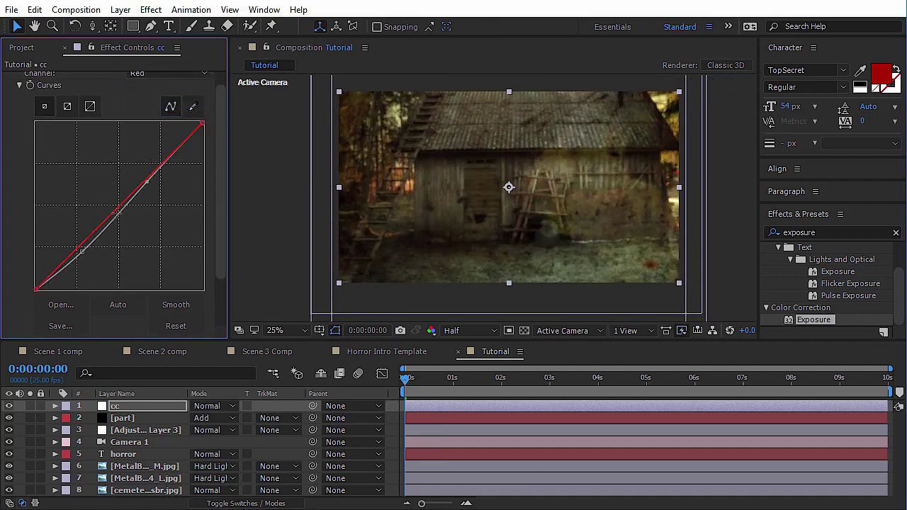
{"action": "left_click_drag", "start_coordinate": [115, 212], "coordinate": [121, 212]}
{"action": "left_click", "coordinate": [168, 73]}
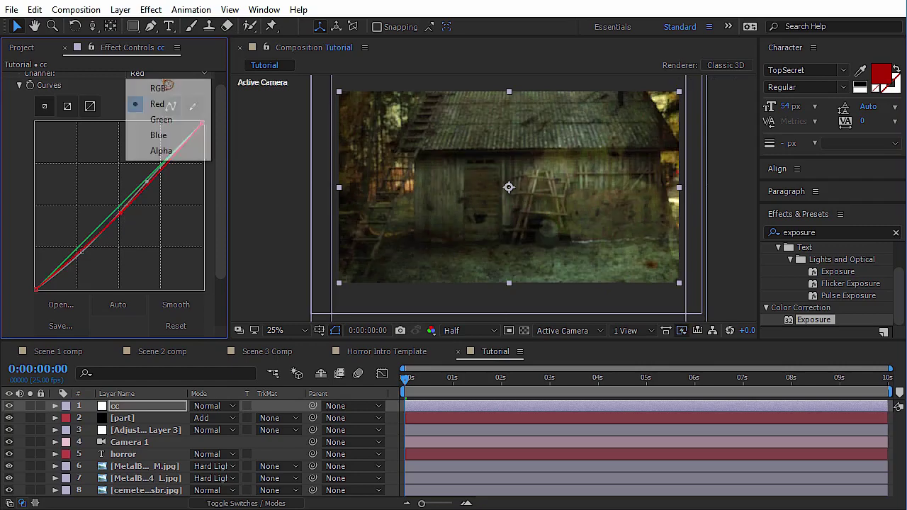
Create a black 1920 x 1080 px solid above the cc layer.
{"action": "left_click", "coordinate": [121, 9]}
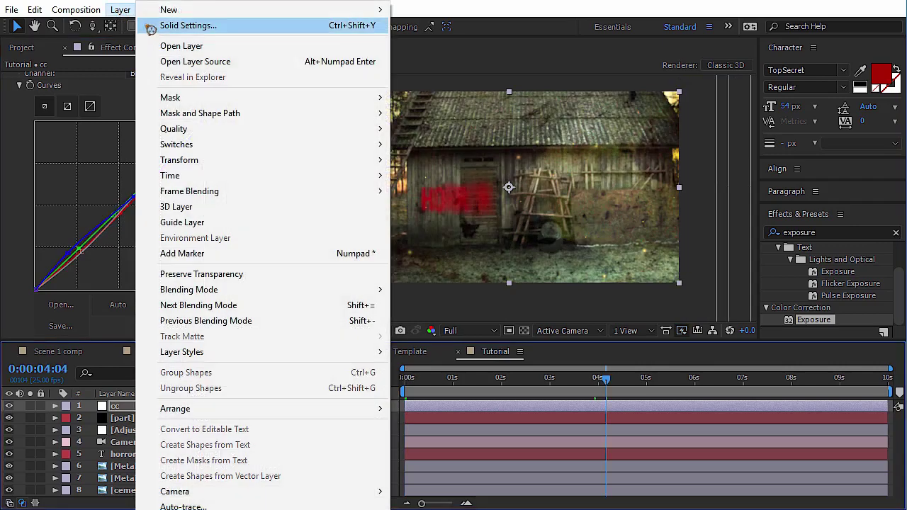
{"action": "mouse_move", "coordinate": [273, 10]}
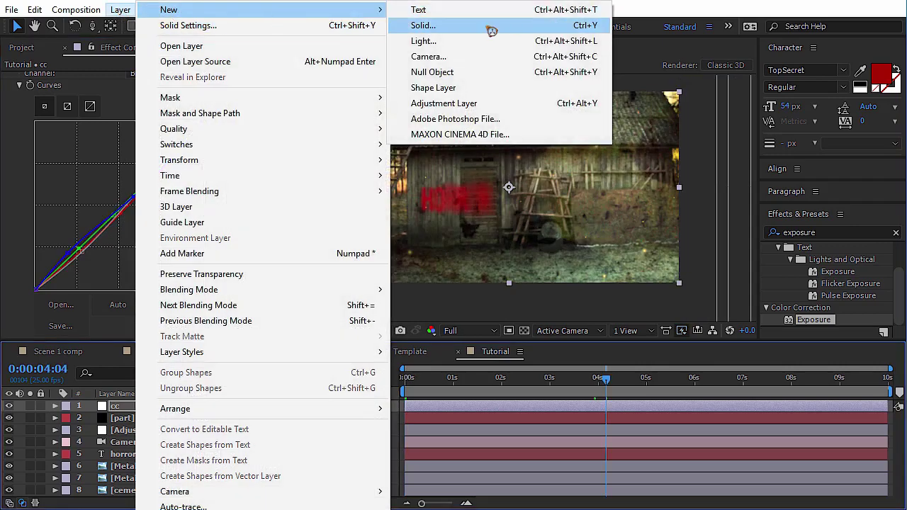
{"action": "left_click", "coordinate": [491, 31]}
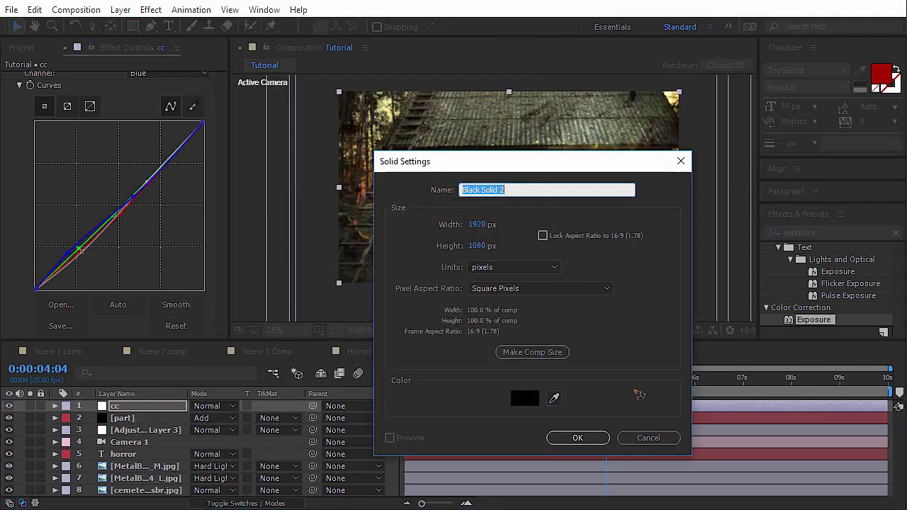
{"action": "left_click", "coordinate": [577, 438]}
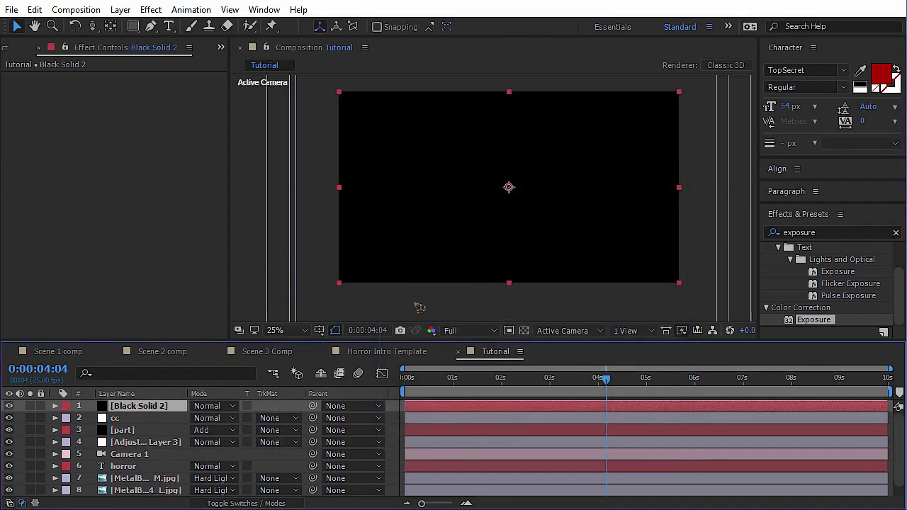
Add a full-frame rectangular mask to the black solid, shrink its height symmetrically and set it to Subtract for letterbox bars.
{"action": "double_click", "coordinate": [133, 26]}
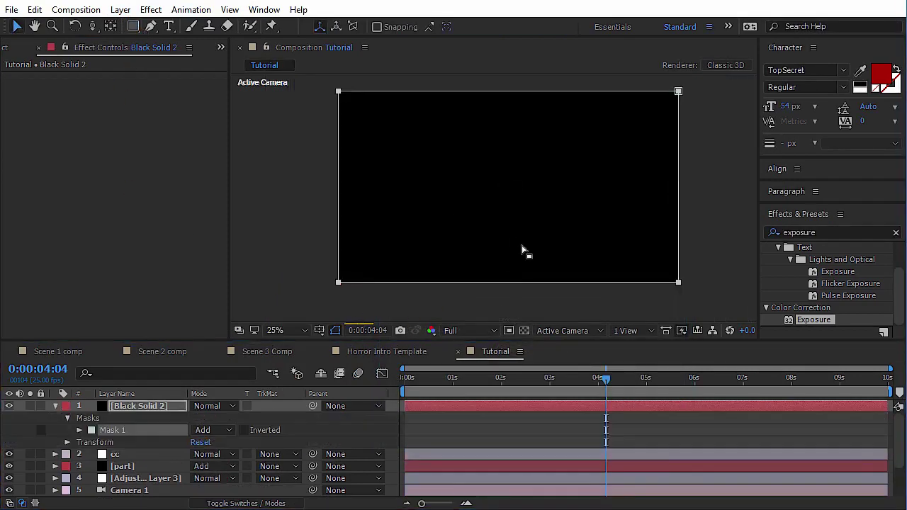
{"action": "left_click", "coordinate": [501, 283]}
{"action": "left_click_drag", "start_coordinate": [509, 281], "coordinate": [509, 261]}
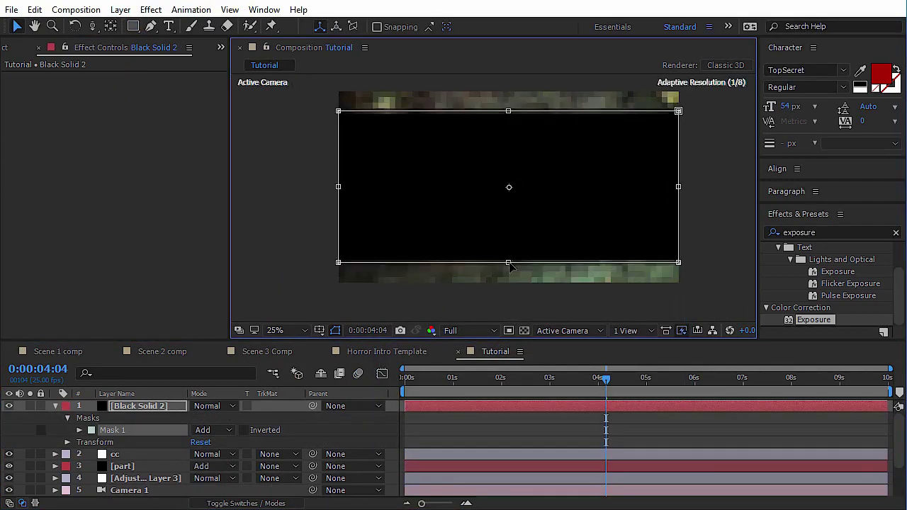
{"action": "left_click", "coordinate": [228, 431]}
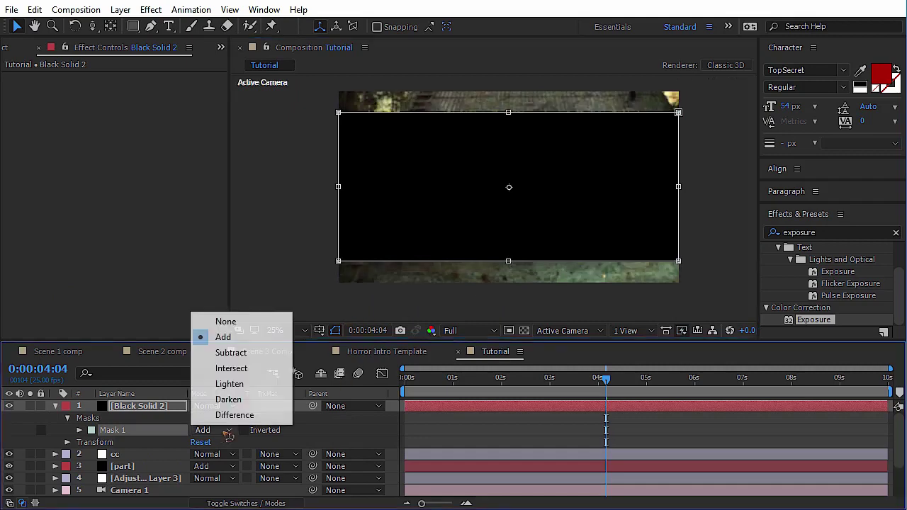
{"action": "left_click", "coordinate": [251, 353]}
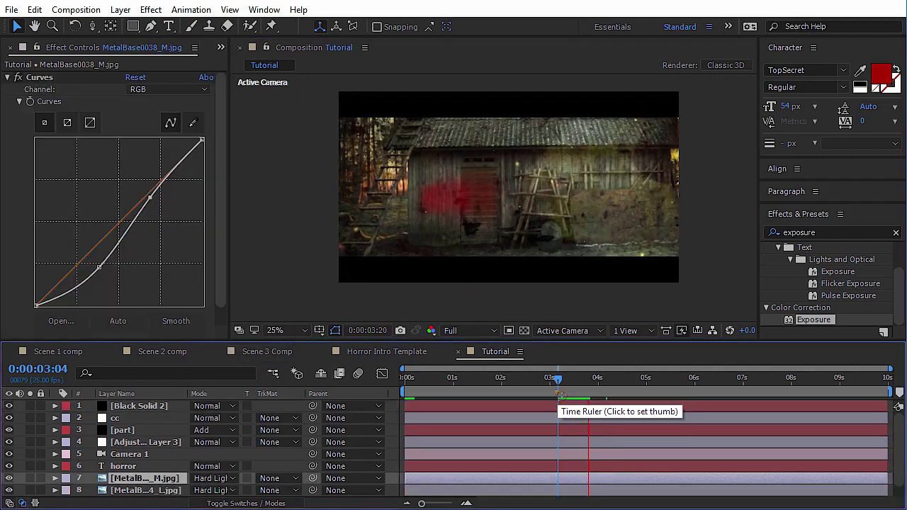
Preview the letterboxed scene around the title reveal from about 3 to 4 seconds.
{"action": "left_click", "coordinate": [558, 394]}
{"action": "key", "text": "space"}
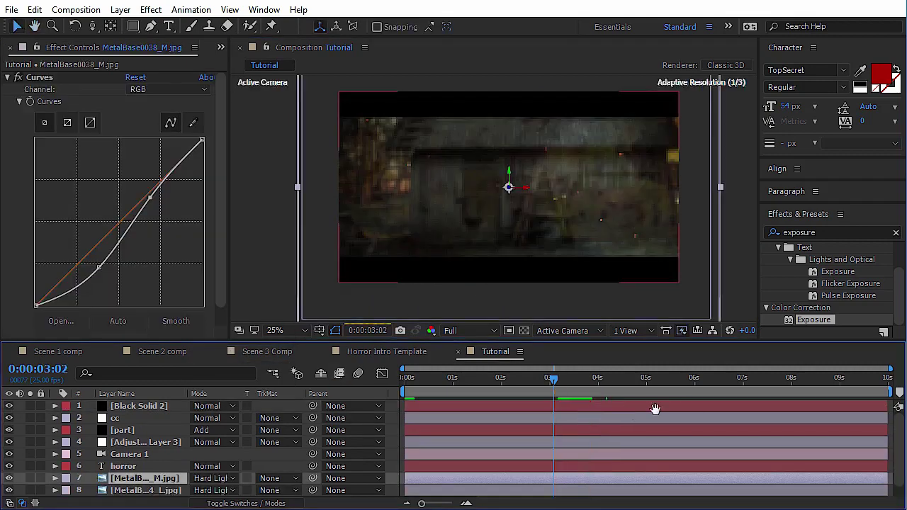
{"action": "left_click", "coordinate": [559, 381]}
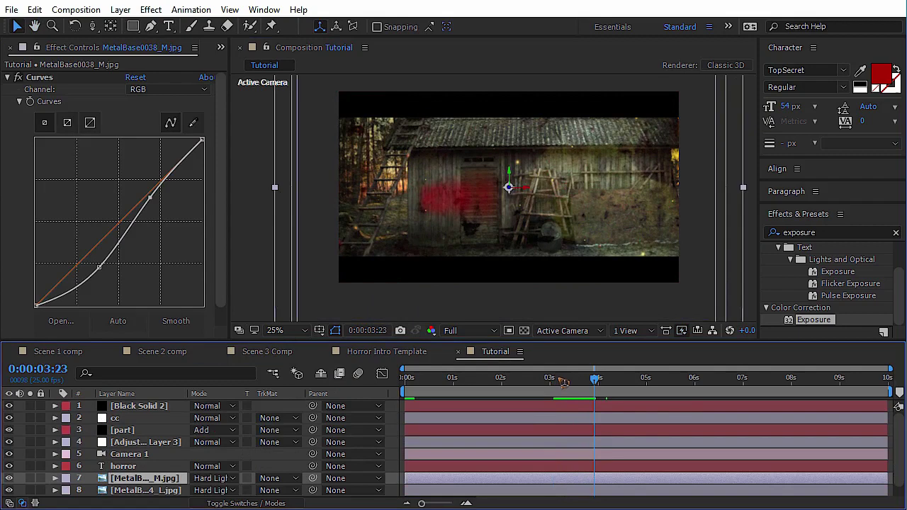
{"action": "left_click_drag", "start_coordinate": [568, 383], "coordinate": [601, 389]}
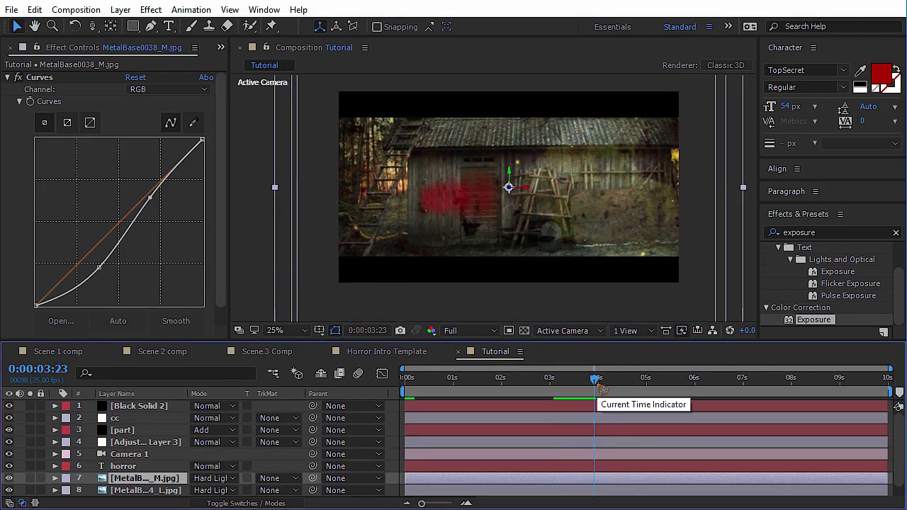